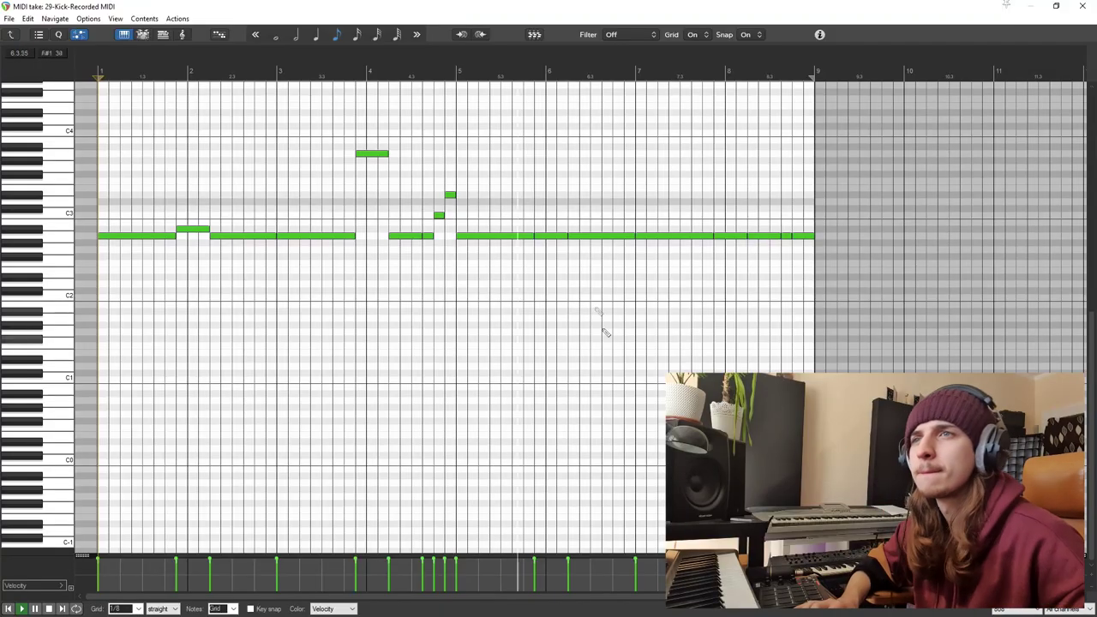
Adjust the pitch of a bass note near the end of bar 8 in the recorded MIDI pattern.
scroll(605, 342, up, 3)
drag(789, 225, 787, 220)
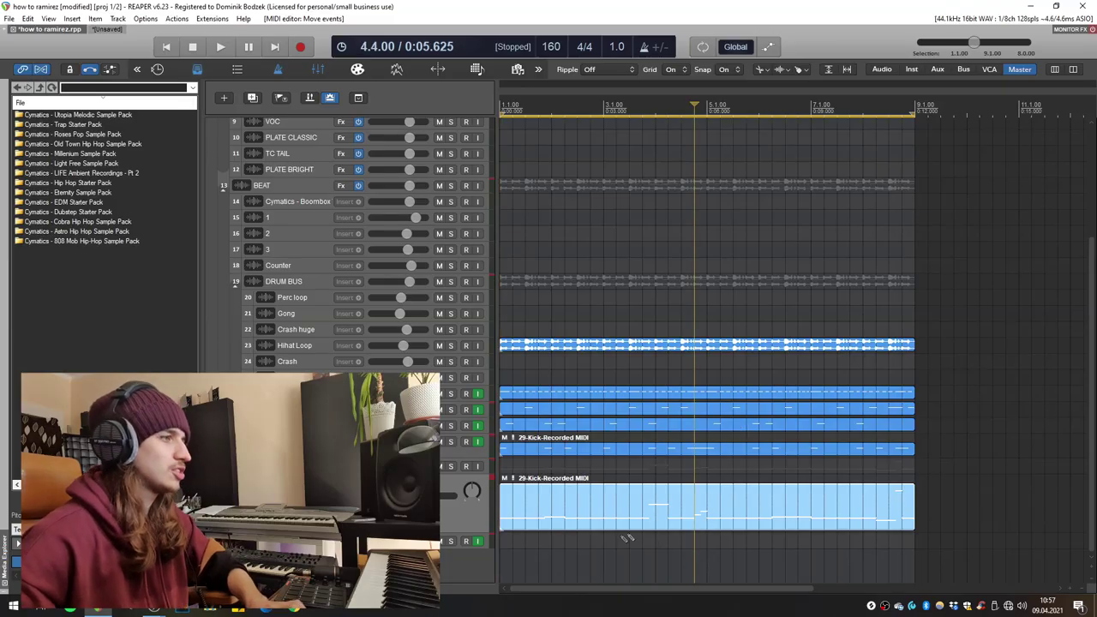
Paste a copy of the edited MIDI item at the project start on the track below the original and save the project.
click(536, 544)
key(ctrl+v)
drag(591, 540, 516, 539)
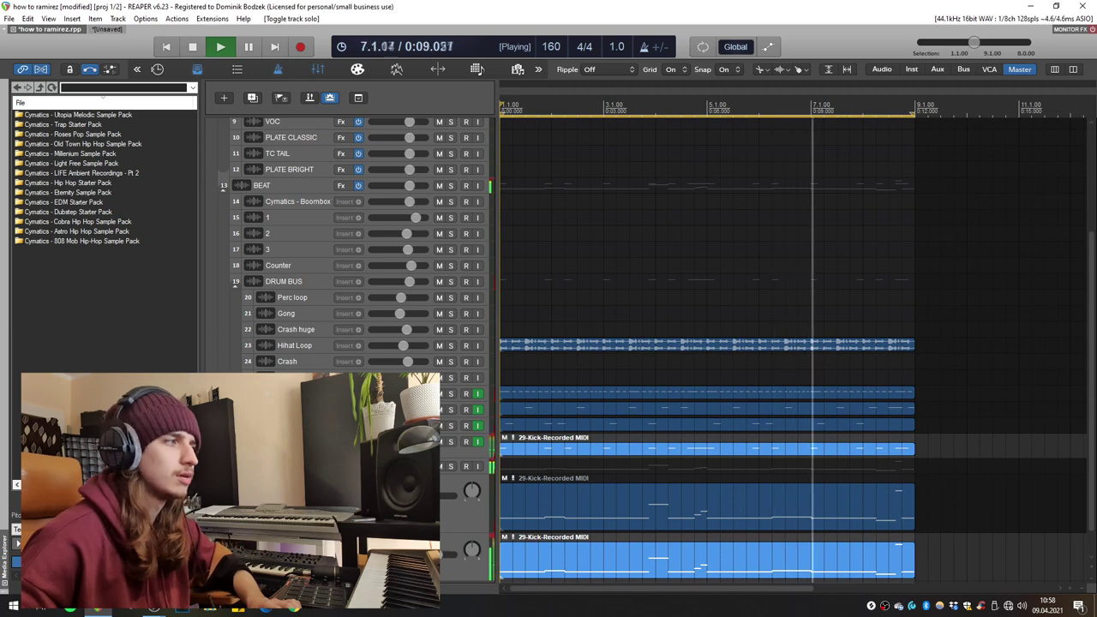
key(F6)
key(ctrl+s)
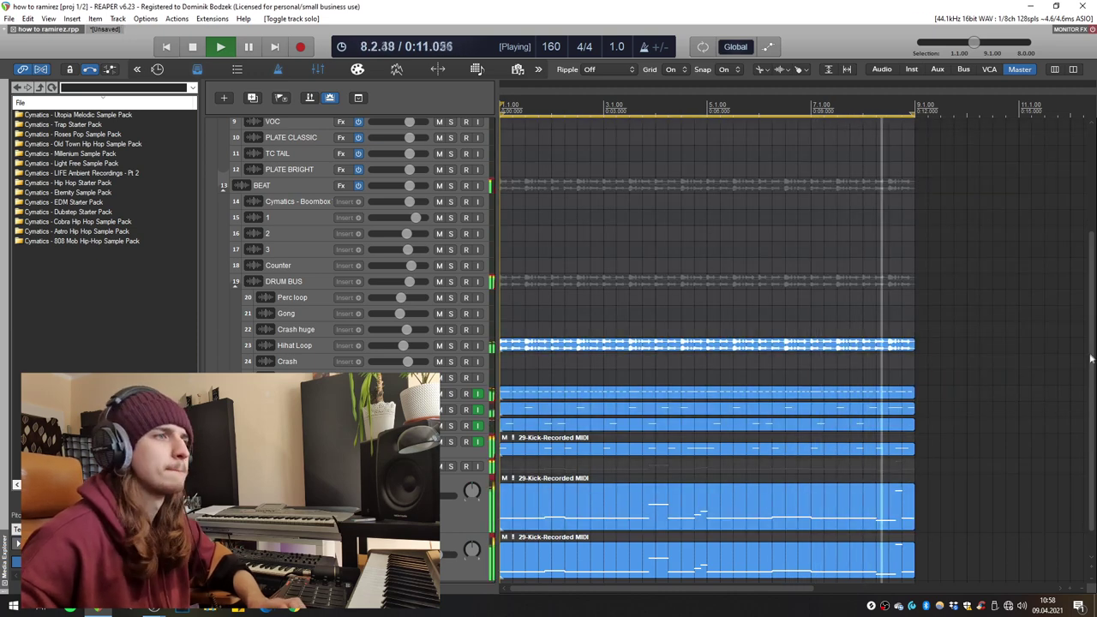
Insert Cymatics - 808 Mob Crash 1.wav from the 808 Mob pack's one-shot cymbals at the start of the Crash track and play it back.
scroll(1084, 407, down, 1)
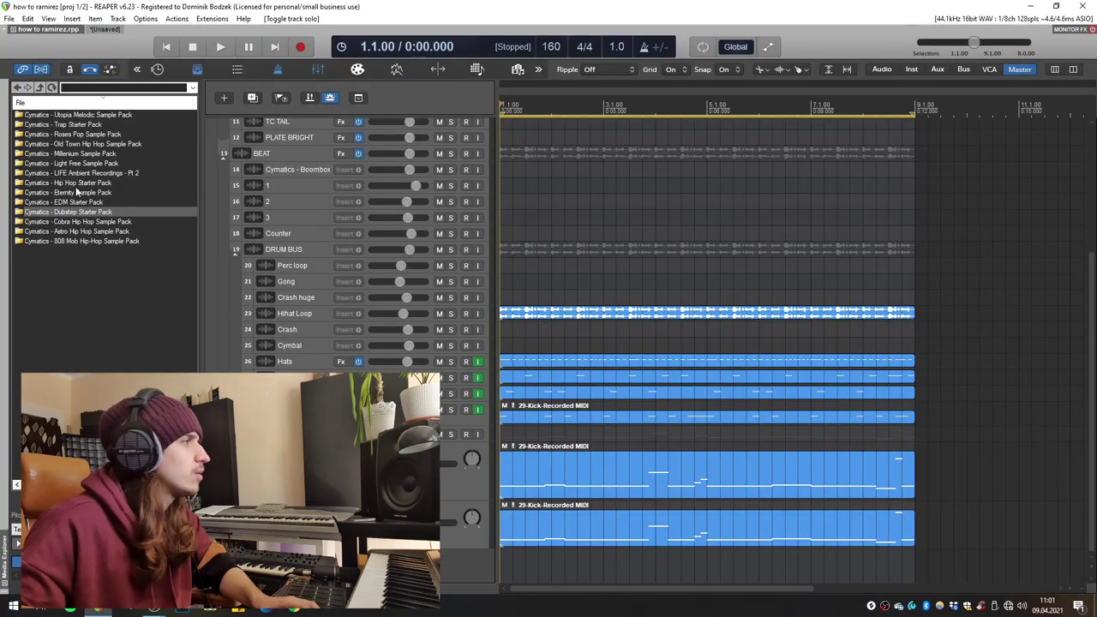
double_click(74, 241)
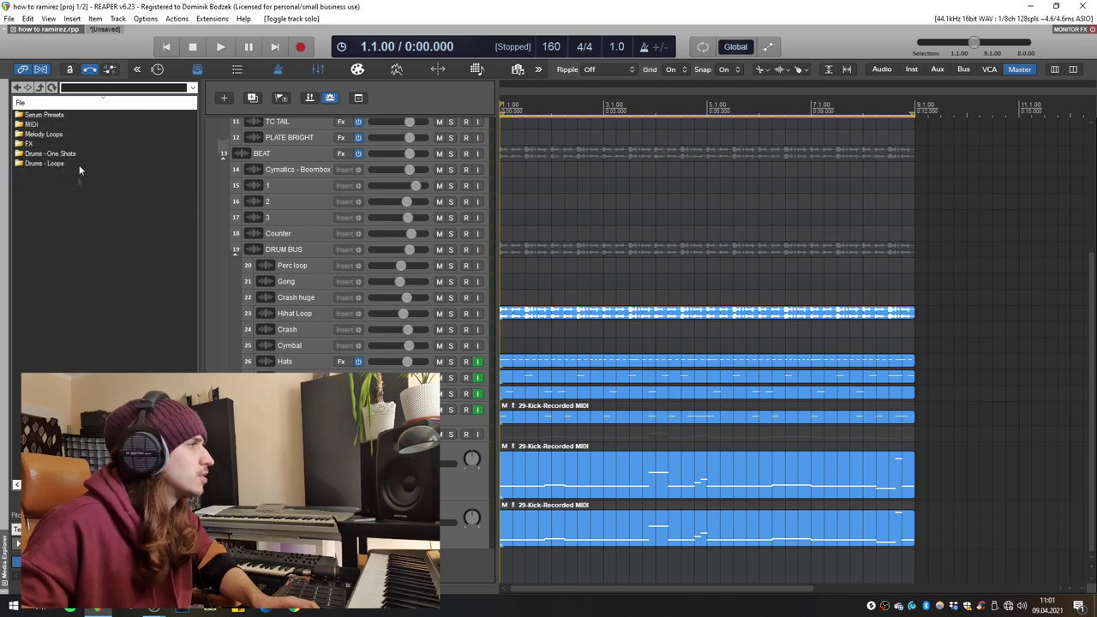
double_click(51, 154)
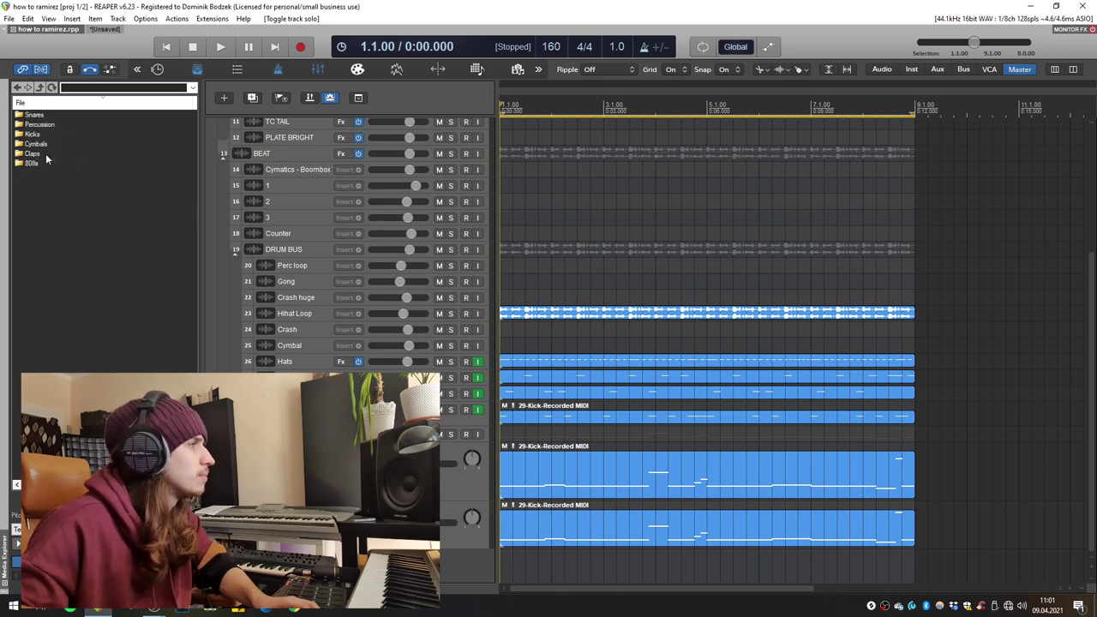
double_click(42, 146)
drag(68, 144, 505, 337)
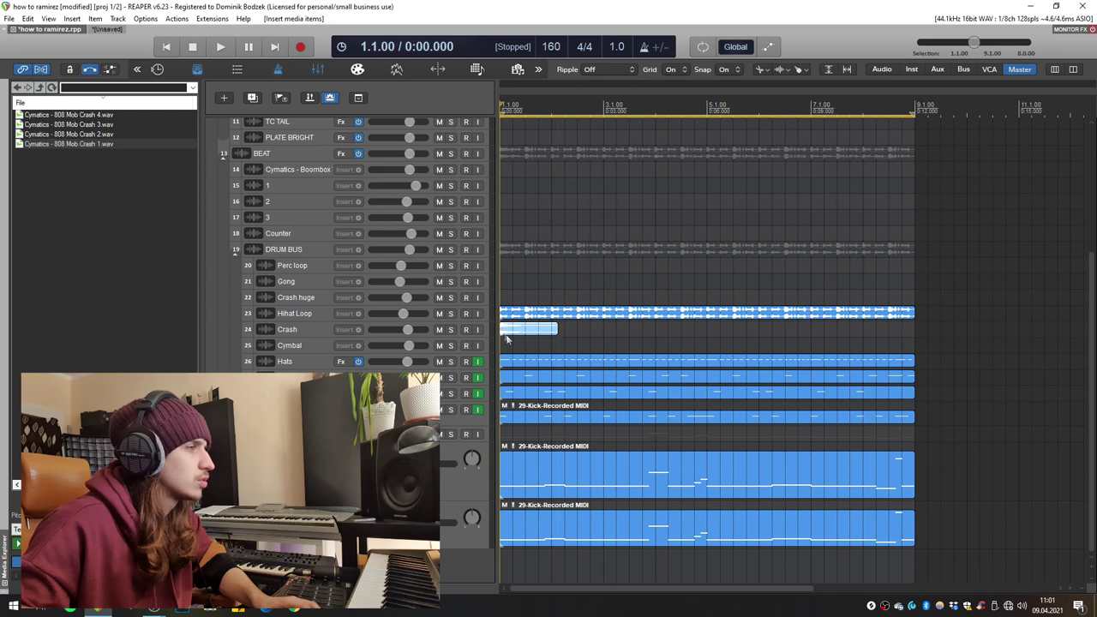
key(space)
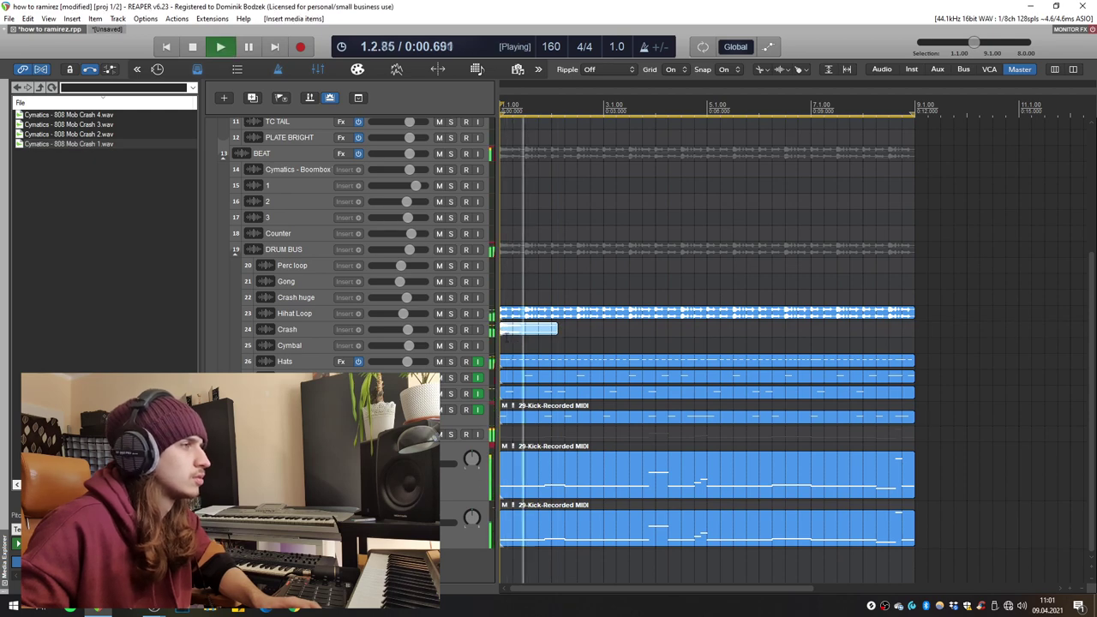
key(space)
key(space)
scroll(520, 342, up, 2)
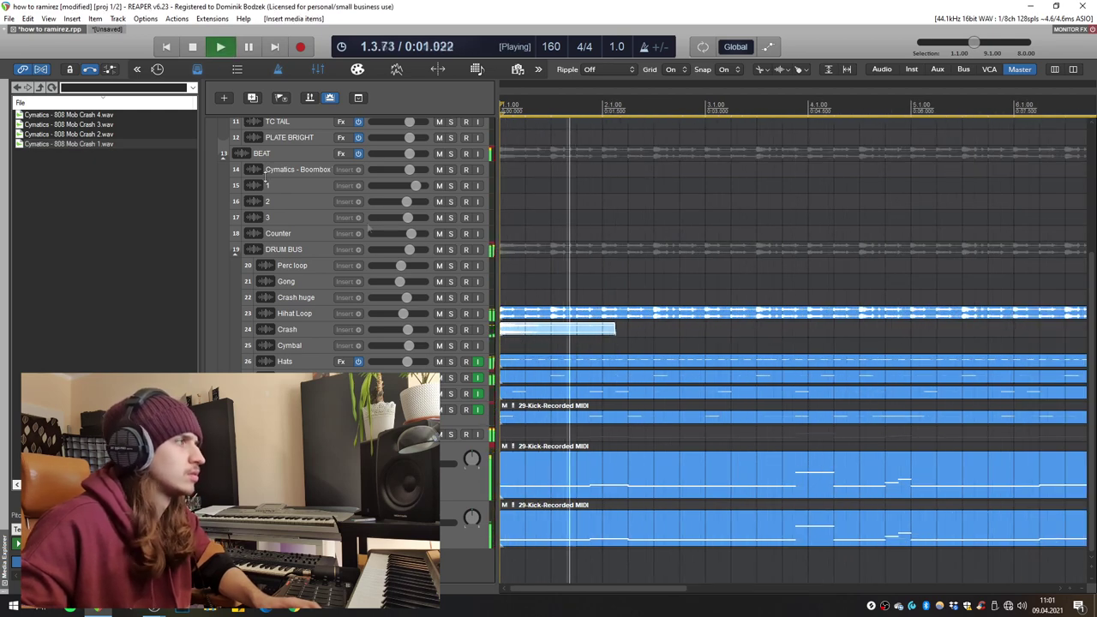
key(space)
Place Cymatics - 808 Mob Crash 3.wav on the Cymbal track, repeat it every two beats up to bar 9, and save the project.
drag(77, 125, 555, 348)
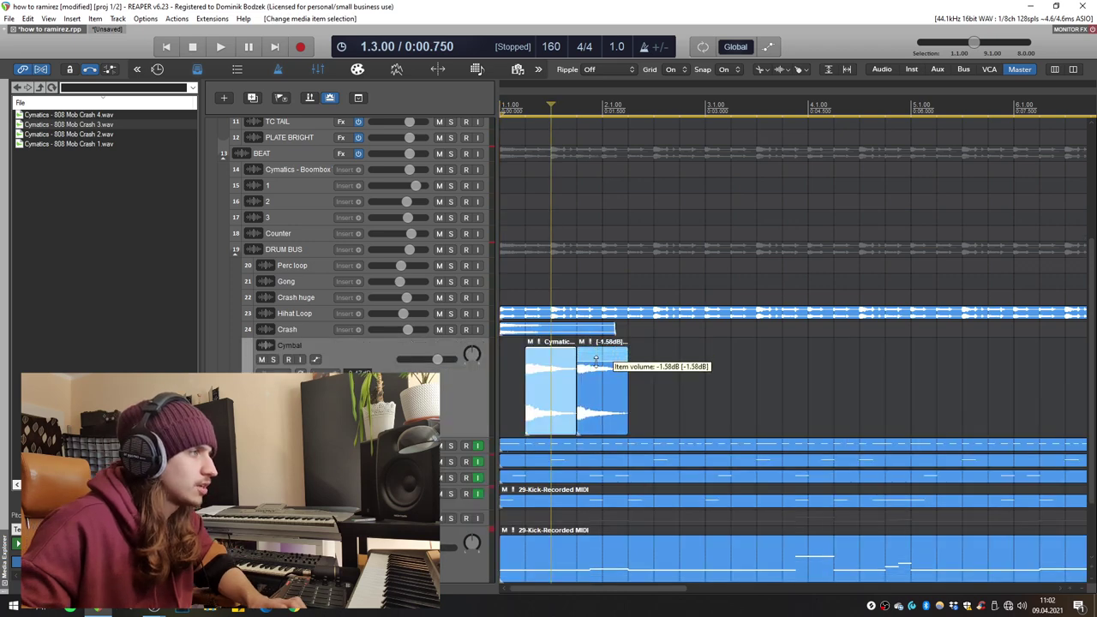
click(504, 368)
scroll(549, 353, up, 2)
key(space)
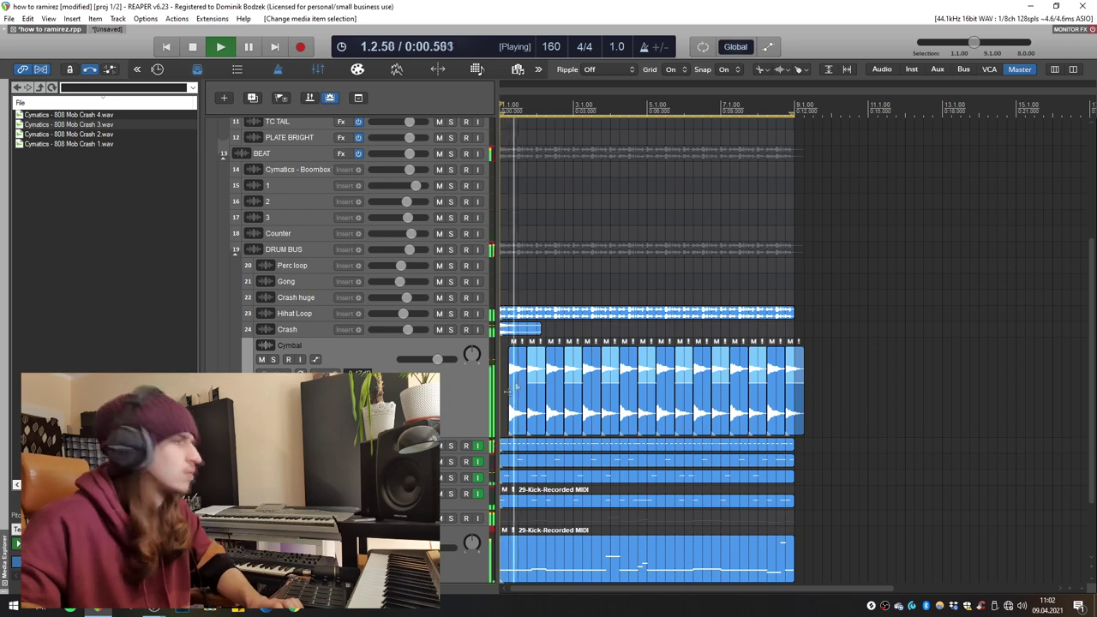
drag(460, 437, 460, 384)
key(ctrl+s)
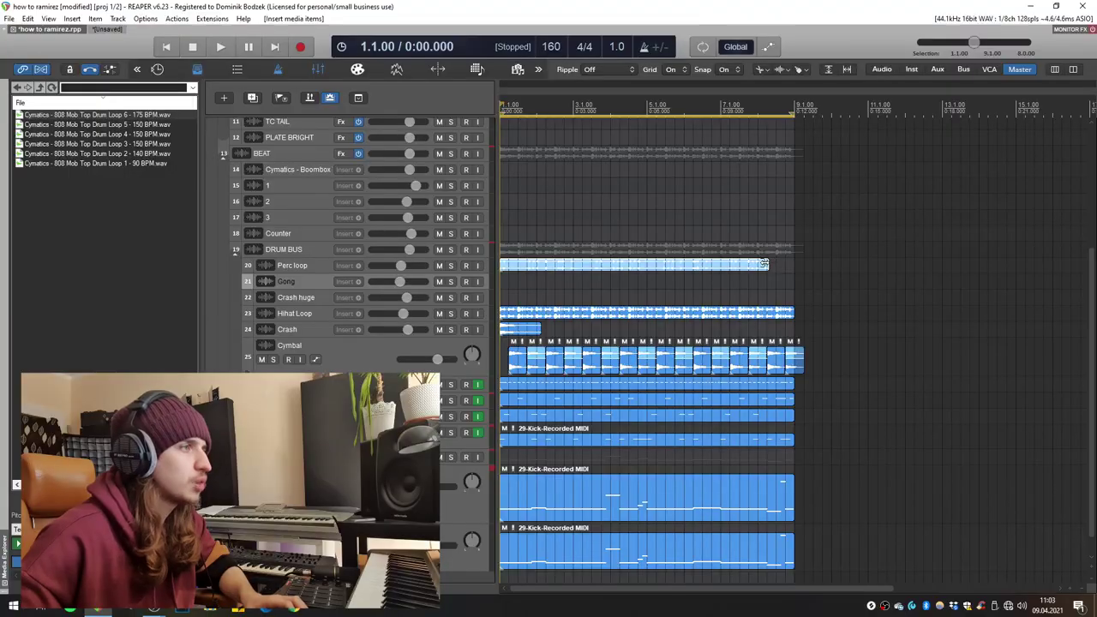
Resize the drum loop item on the Perc loop track so that it ends at bar 9.
drag(765, 266, 794, 266)
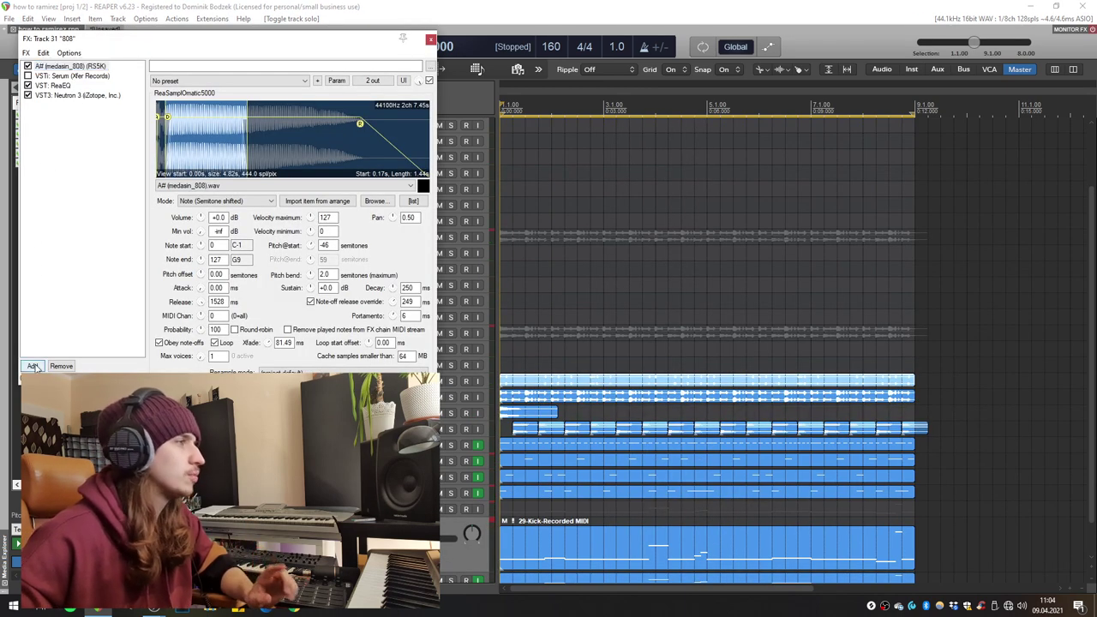
Add the JS Multi Waveshaper to the 808 track's effects and raise its drive to 93.2% during playback.
click(33, 366)
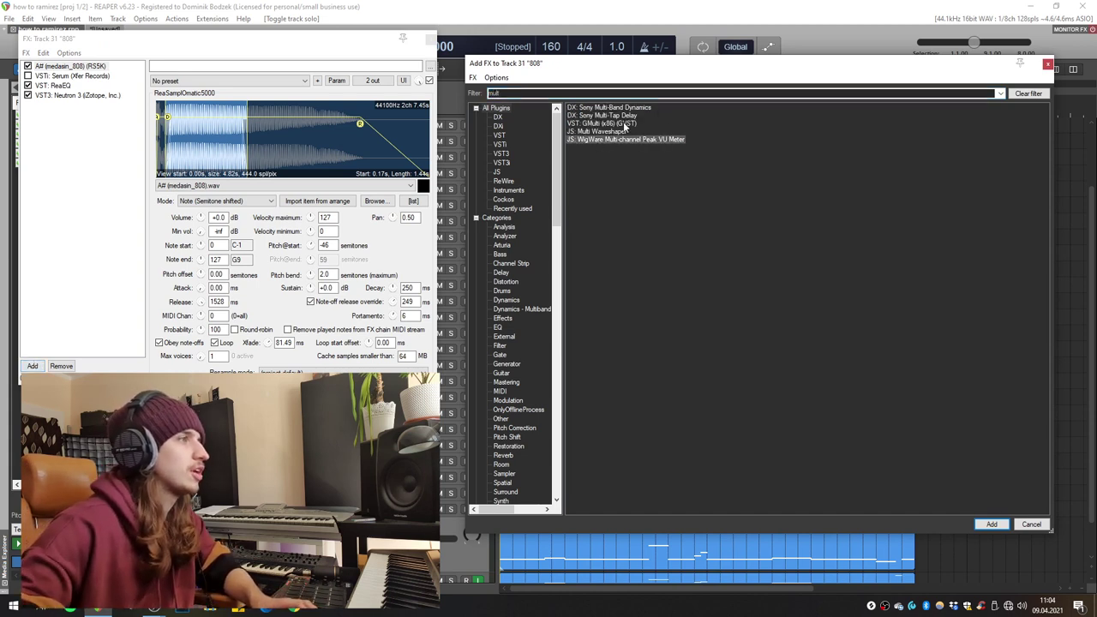
double_click(605, 131)
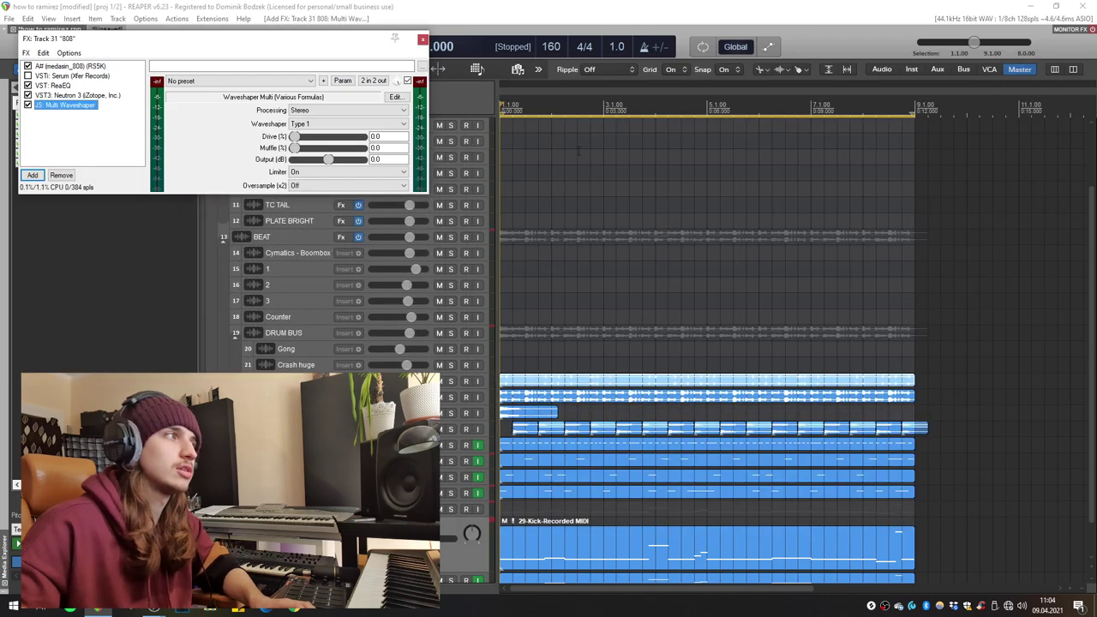
key(space)
click(309, 126)
click(307, 134)
drag(294, 137, 294, 137)
drag(690, 230, 694, 229)
Audition waveshaper Type 2 and Type 3 on the 808 track and return to Type 1.
click(688, 210)
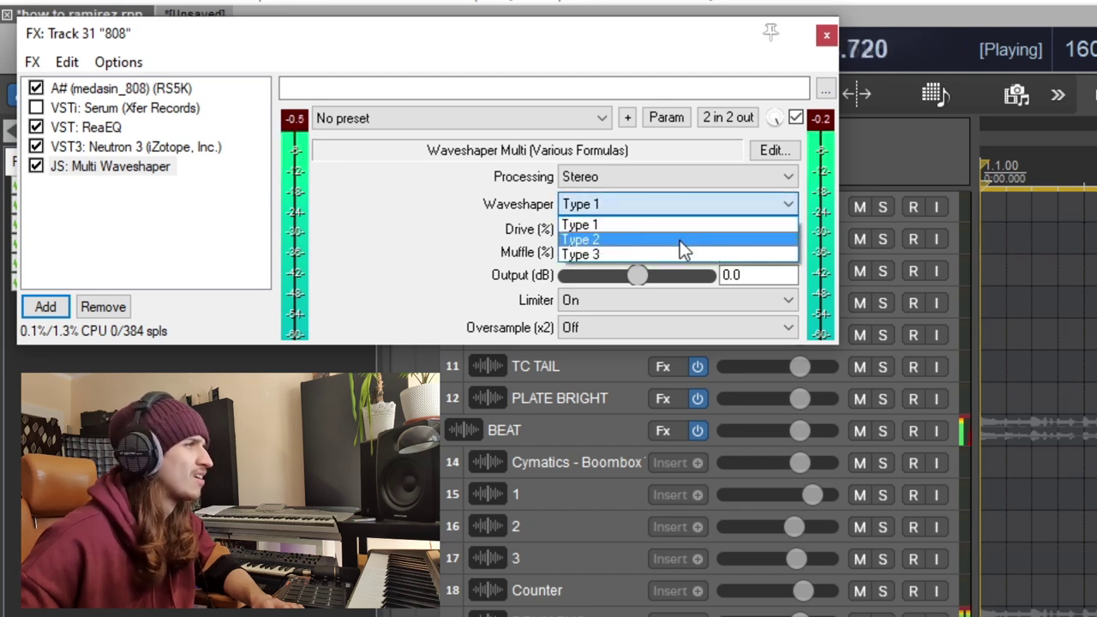
click(680, 240)
click(691, 209)
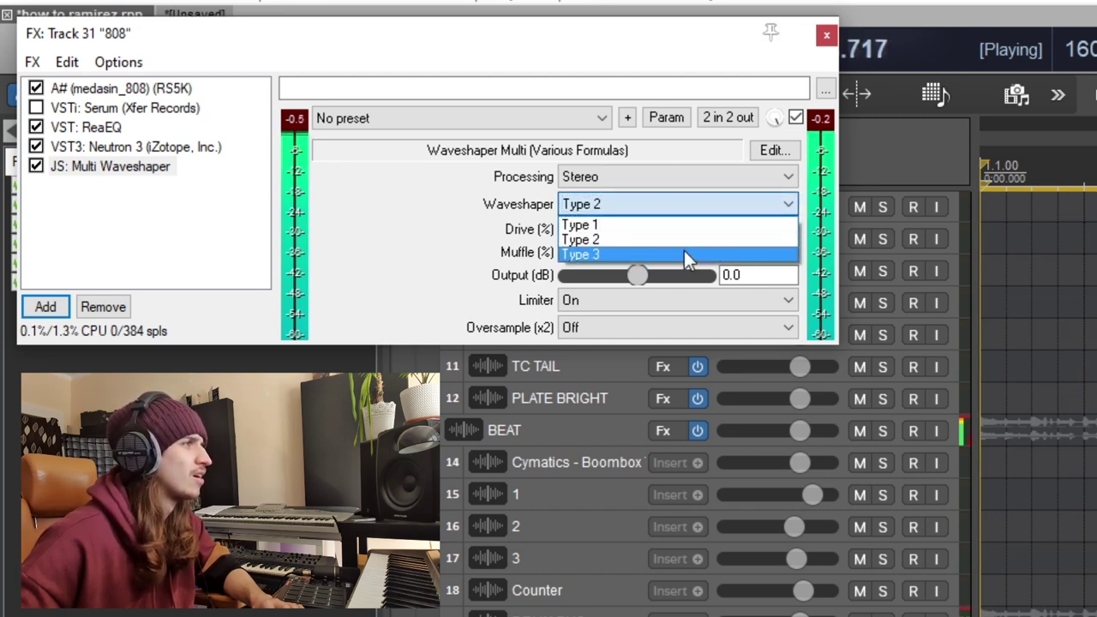
click(684, 254)
click(690, 202)
click(677, 225)
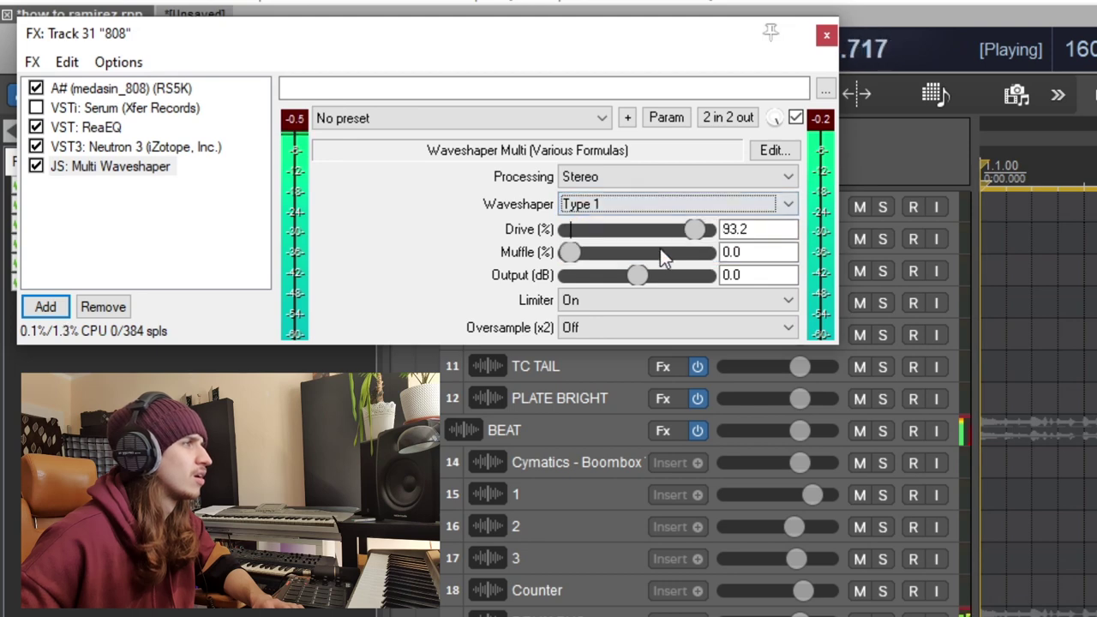
Set the 808 waveshaper to 76.75% drive with mono processing and oversampling on, and close the effects window.
drag(691, 229, 669, 233)
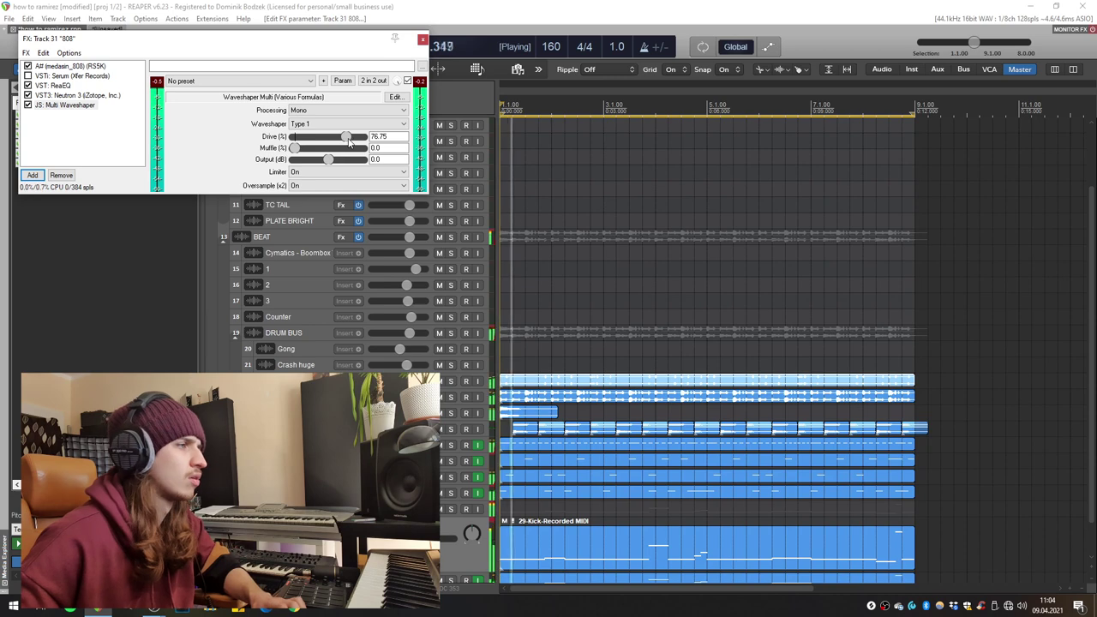
click(421, 39)
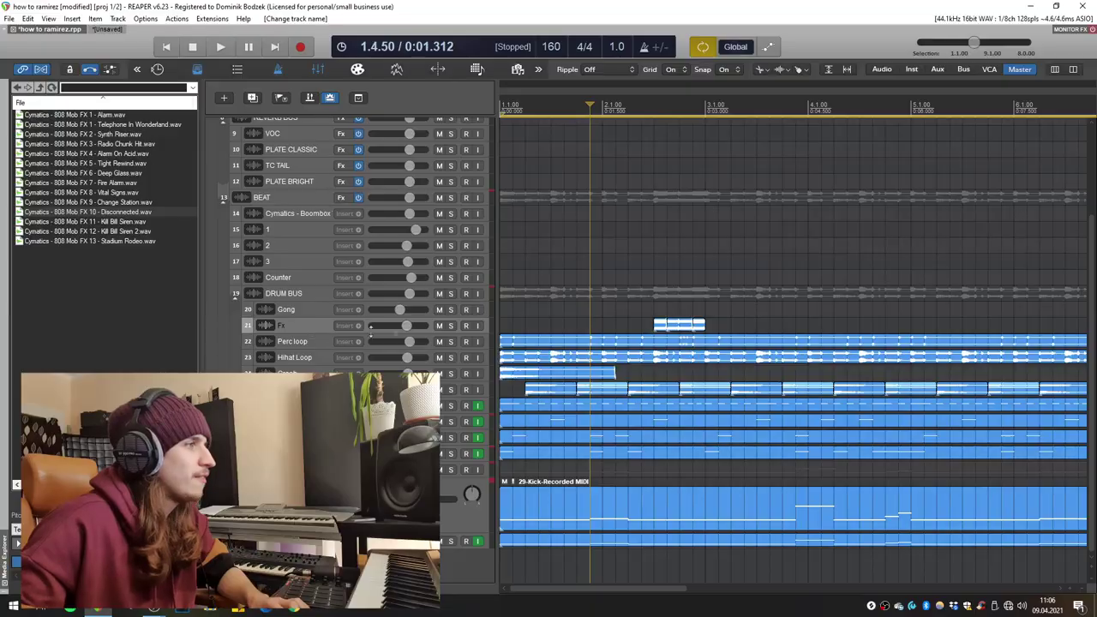
Solo the Fx track, play its clips from bar 2 beat 2, and turn the solo off again.
click(450, 327)
drag(451, 333, 451, 390)
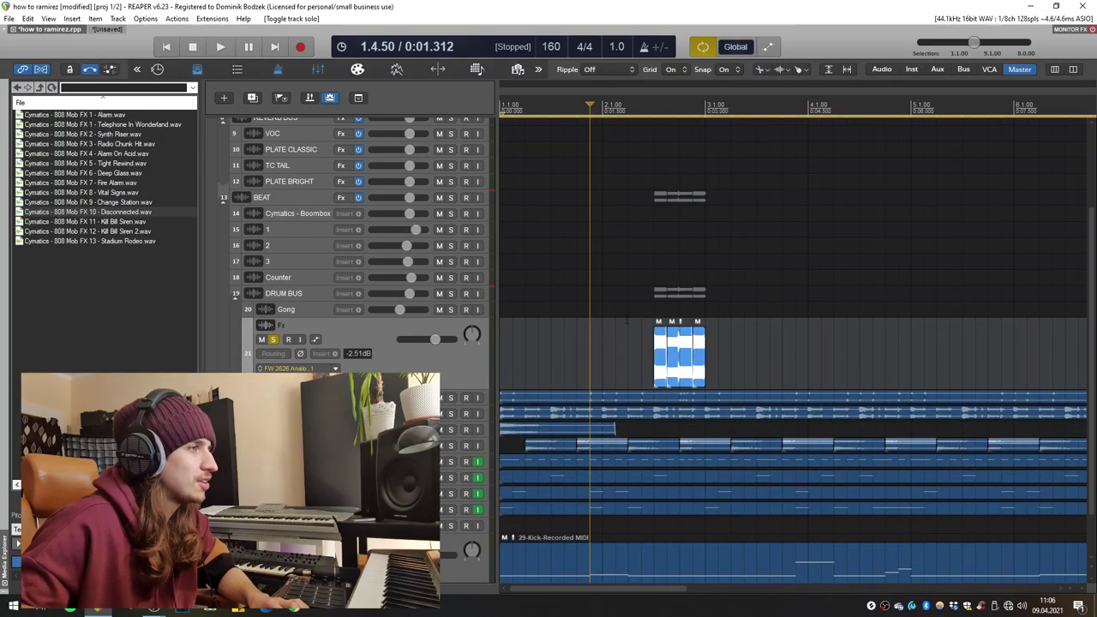
click(628, 309)
key(space)
click(273, 339)
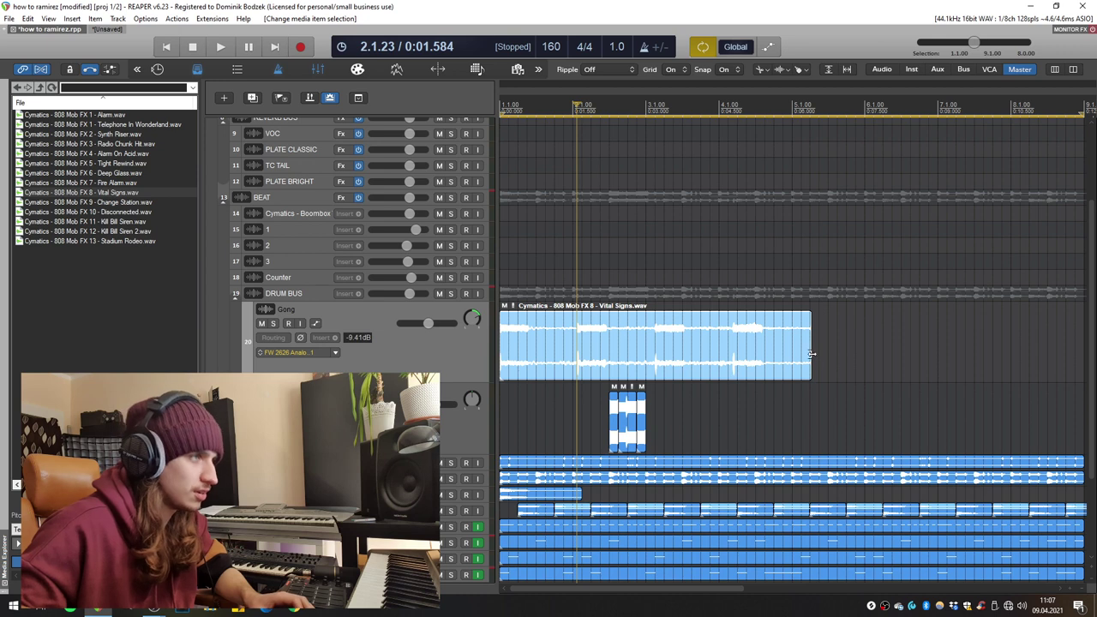
Time-stretch the Vital Signs clip on the Gong track to end at bar 5 and listen to that track soloed.
drag(810, 353, 791, 354)
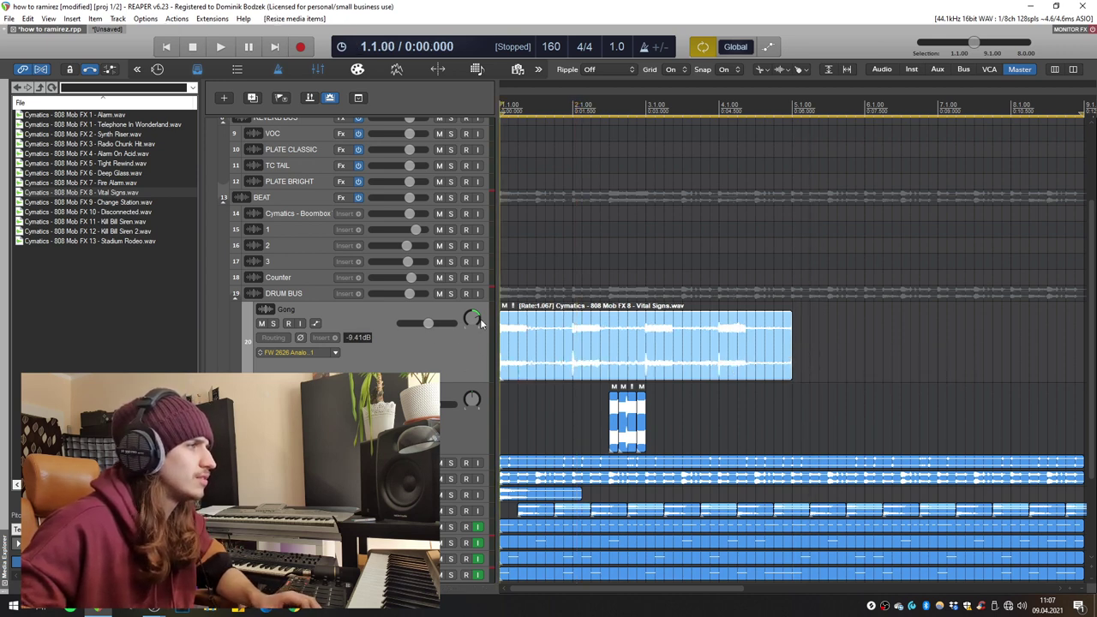
click(274, 324)
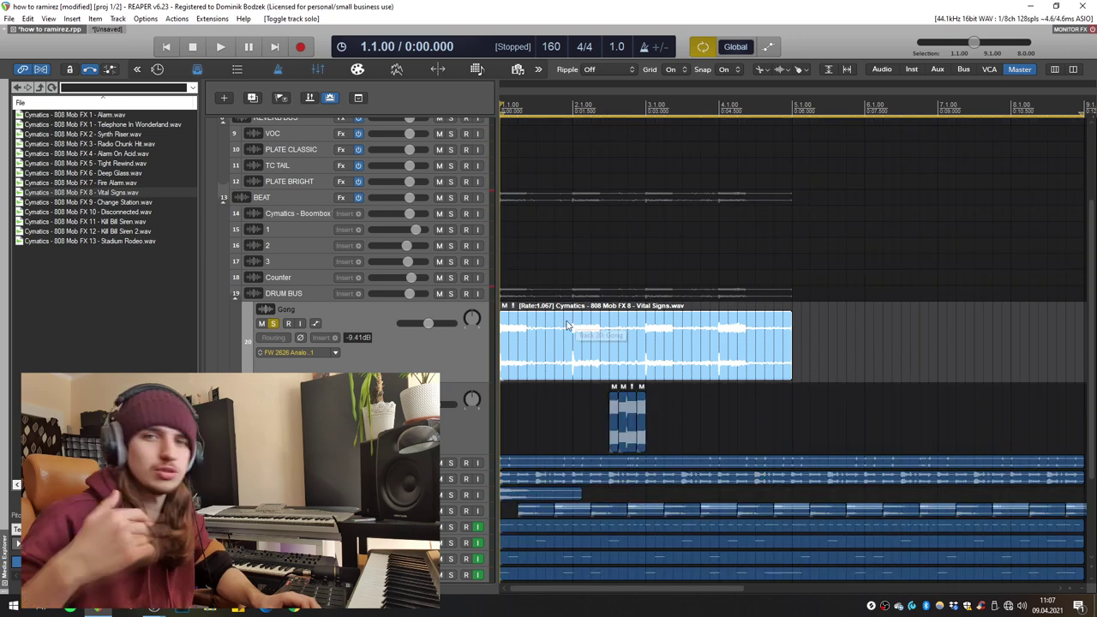
key(space)
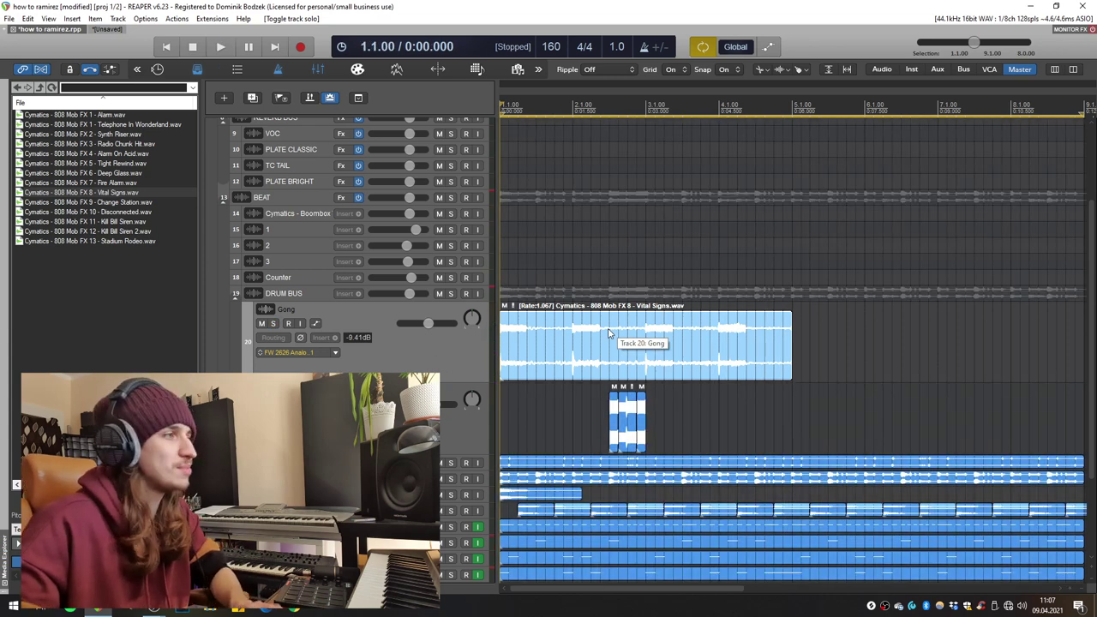
key(space)
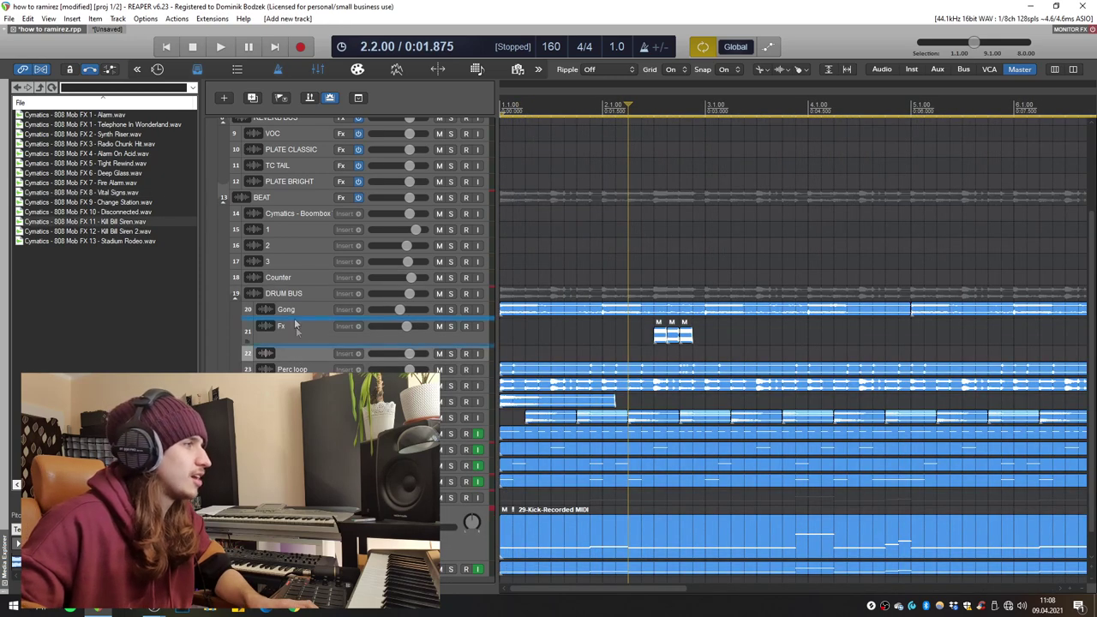
Move the new empty track above Gong and insert Cymatics - 808 Mob FX 11 - Kill Bill Siren.wav on it at the project start.
mouse_move(295, 326)
mouse_down()
mouse_move(295, 309)
mouse_move(279, 339)
mouse_up()
drag(114, 223, 508, 334)
click(512, 344)
scroll(519, 354, up, 2)
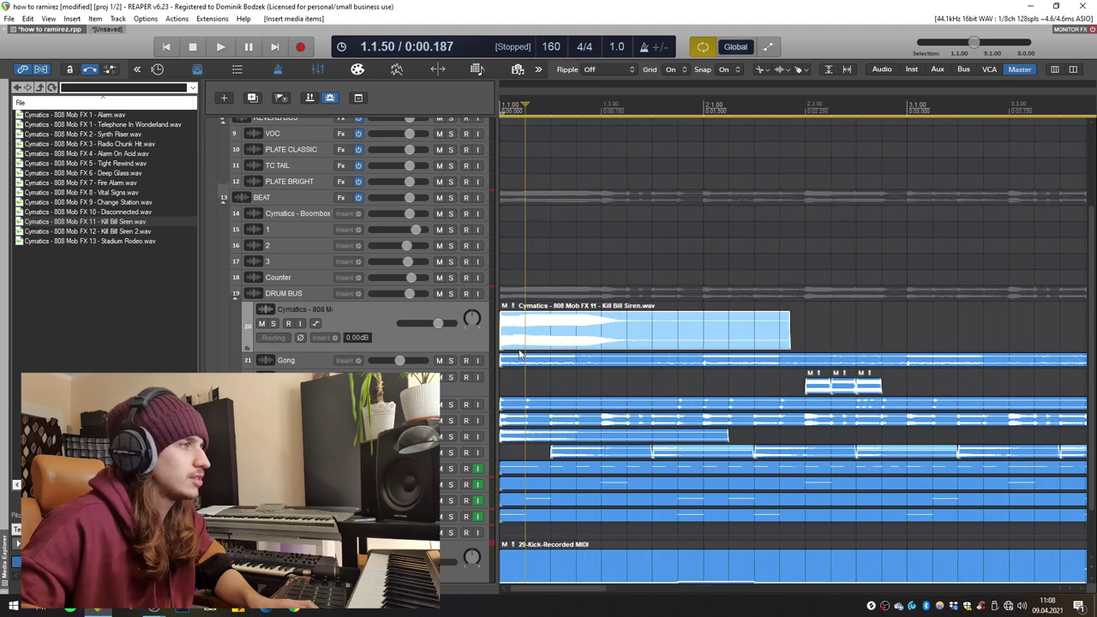
scroll(641, 317, up, 1)
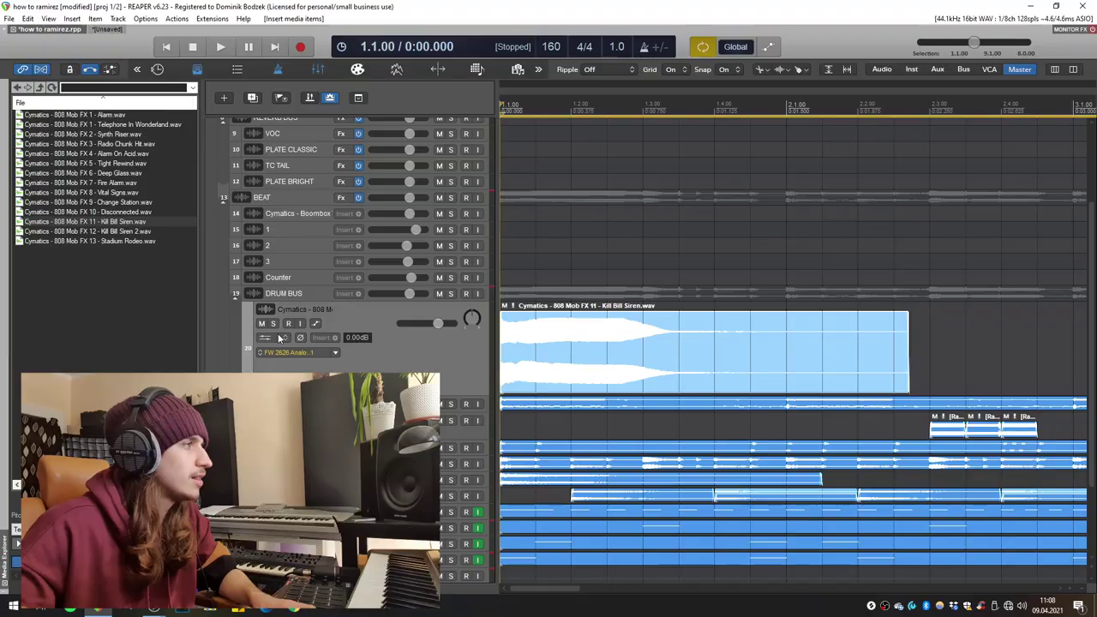
Send the Kill Bill Siren track to the Delay 1/4 track and trim the end of the siren clip.
scroll(291, 164, up, 2)
drag(291, 164, 305, 134)
key(space)
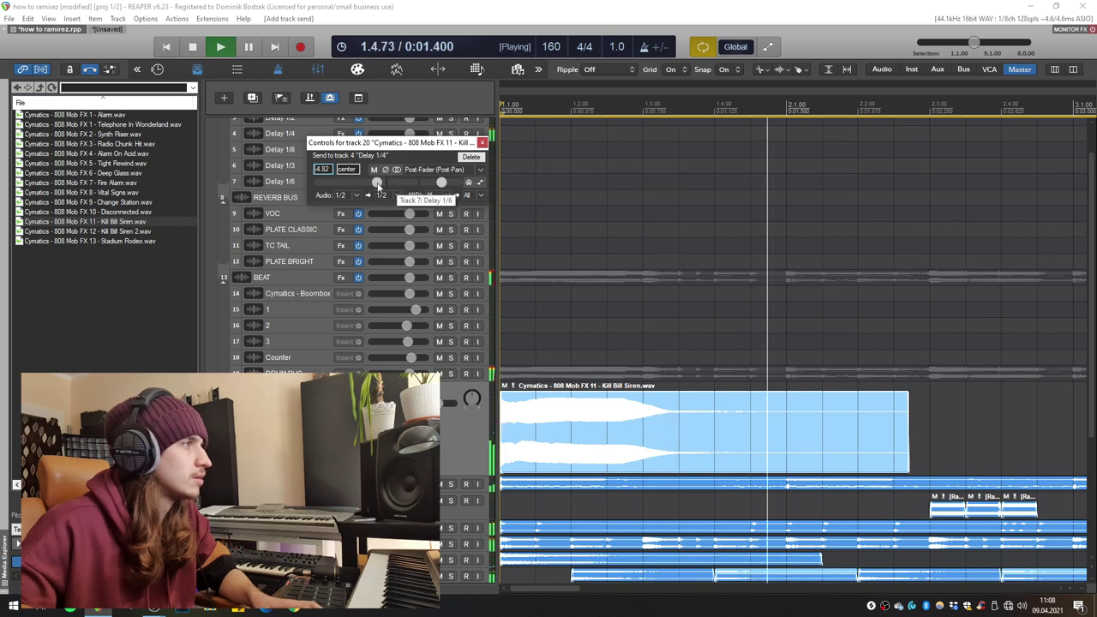
drag(909, 448, 898, 446)
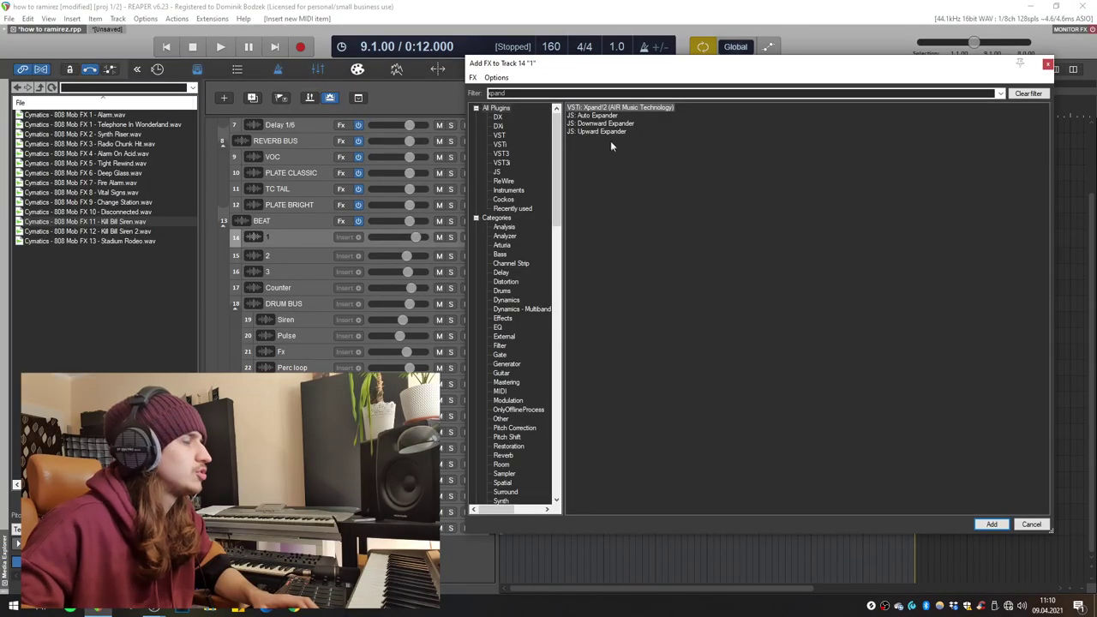
Add the Xpand!2 instrument to melody track "1" and browse its lead presets.
key(Return)
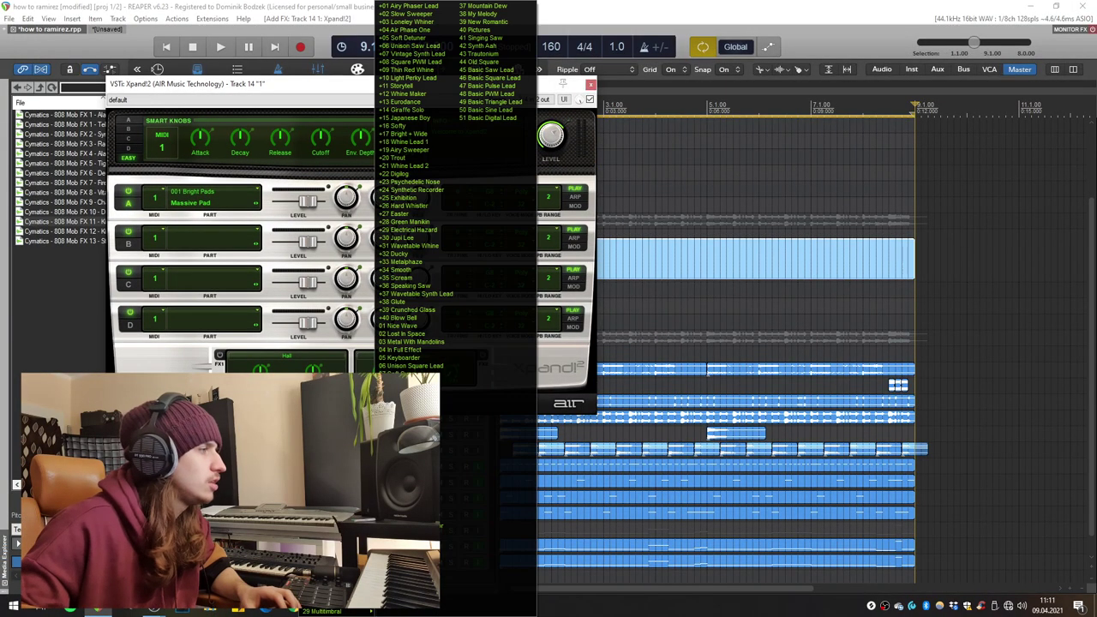
click(558, 86)
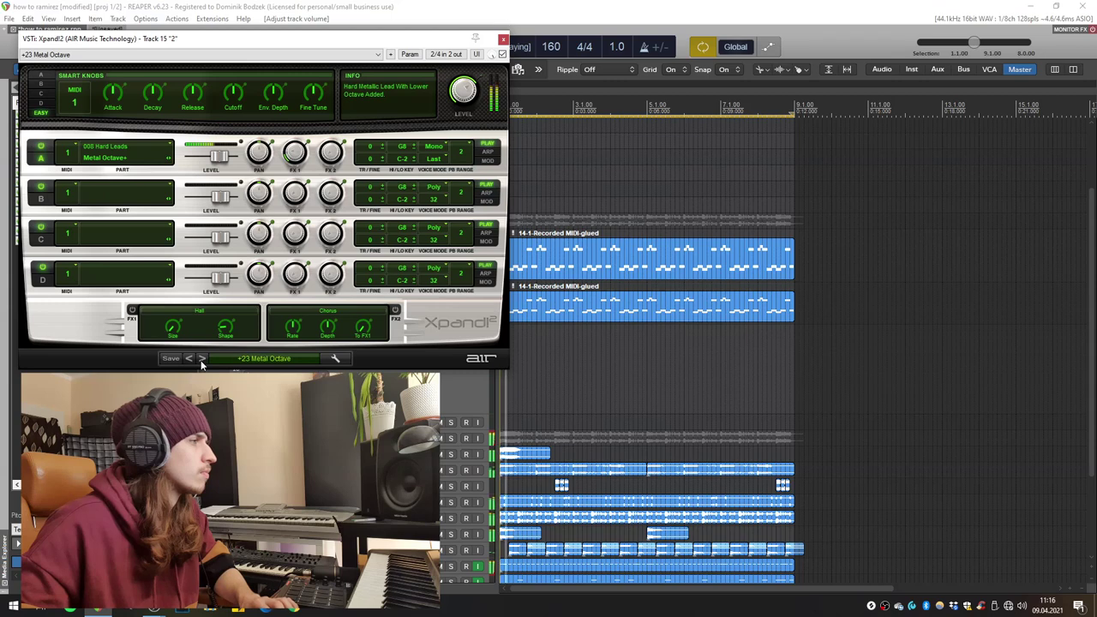
Audition successive Xpand!2 presets on track "2", going through +24 Saw Twin and +26 Can Metal Speak to the one after.
click(202, 359)
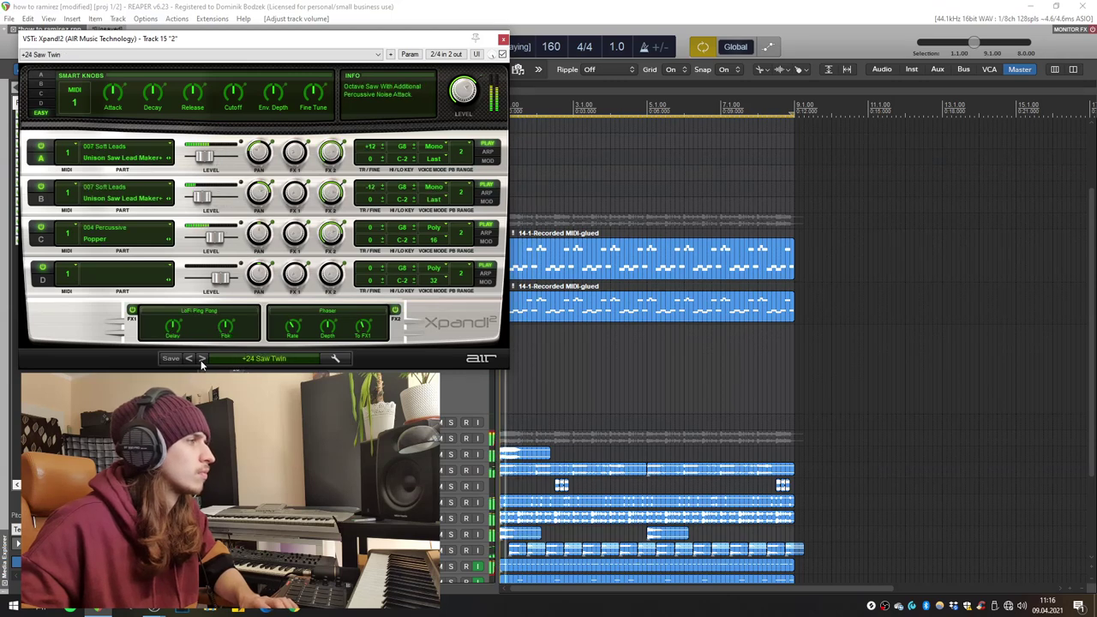
click(202, 359)
click(202, 359)
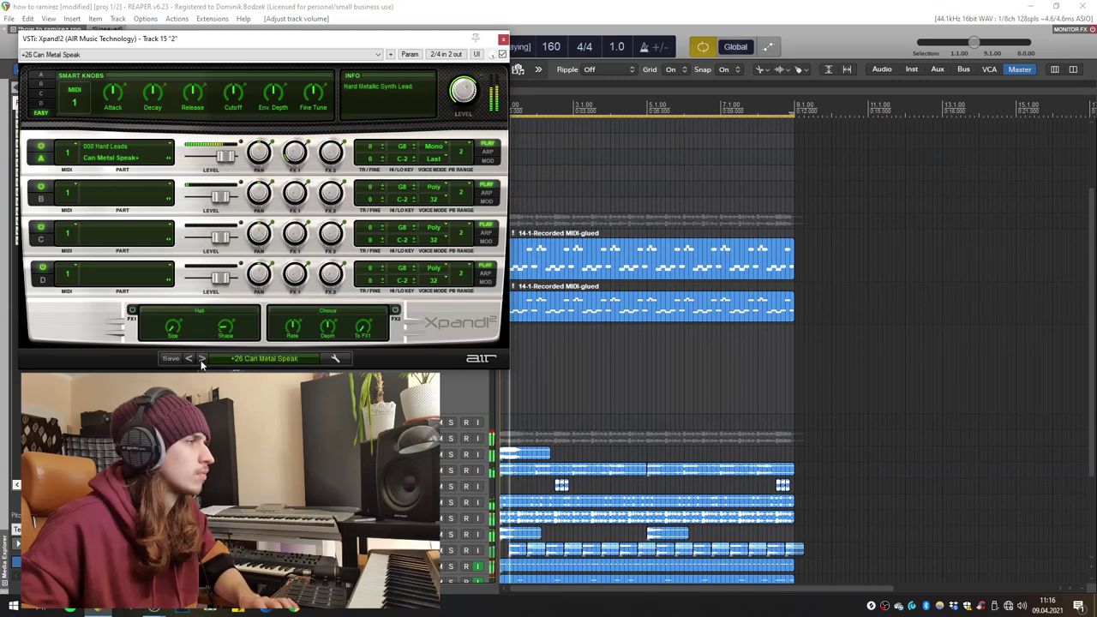
click(202, 359)
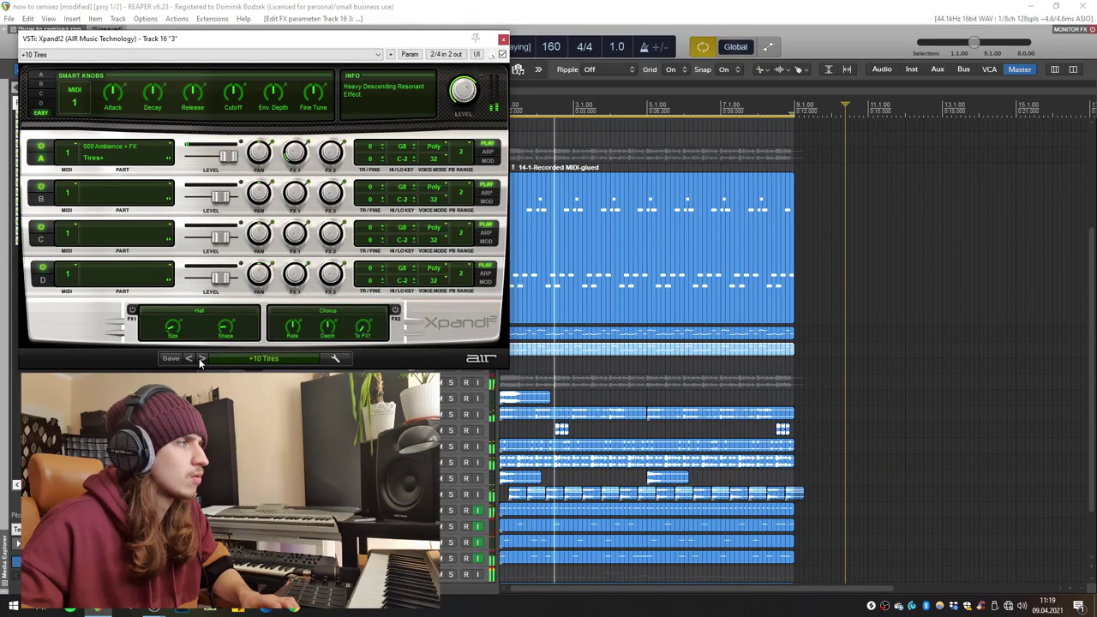
Transpose all MIDI notes of the clip on the upper duplicate of melody track "1" up about an octave.
key(s)
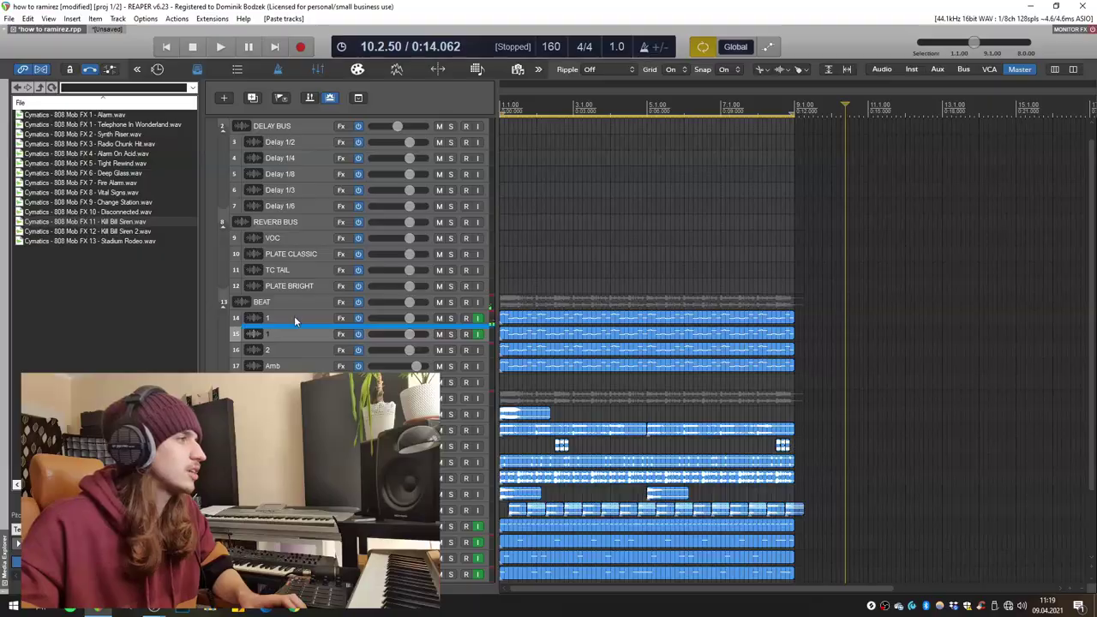
click(294, 319)
click(512, 320)
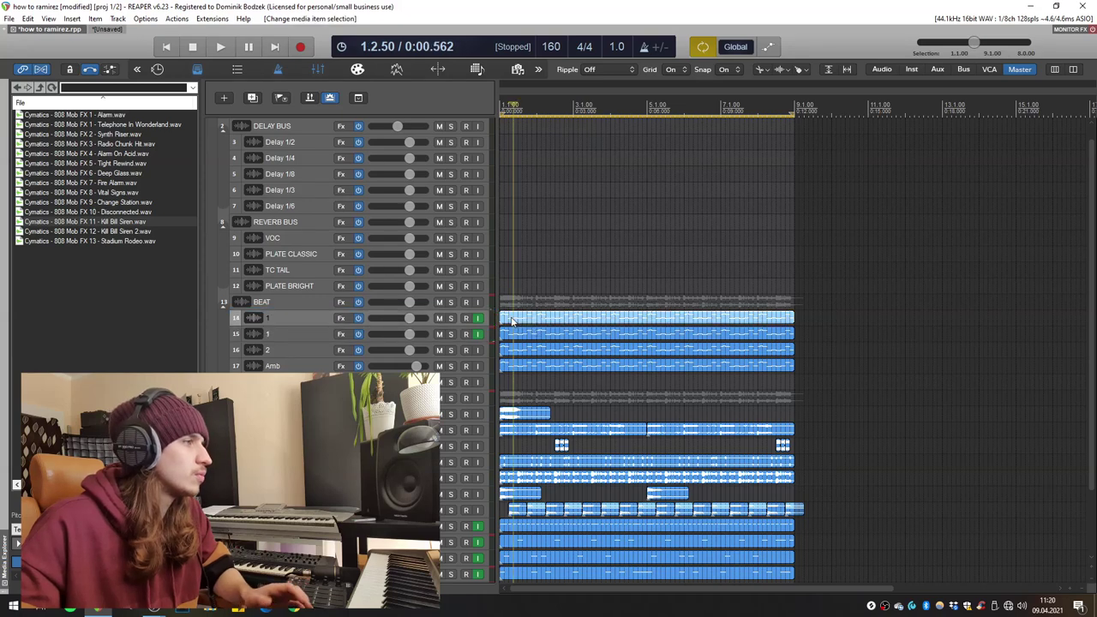
key(ctrl+a)
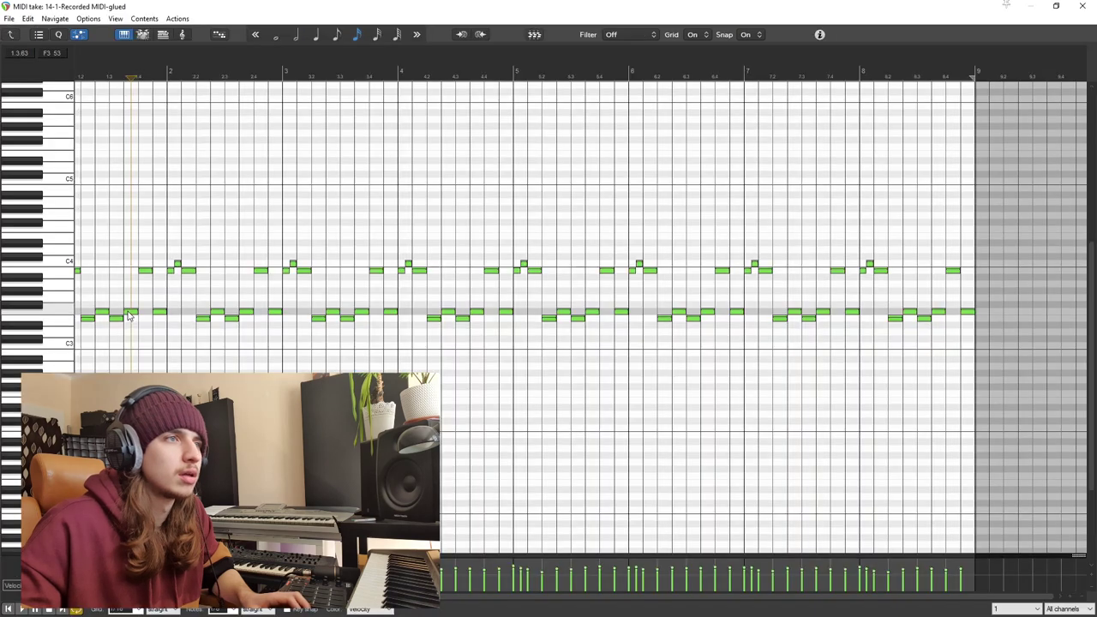
drag(130, 314, 126, 238)
scroll(127, 237, down, 1)
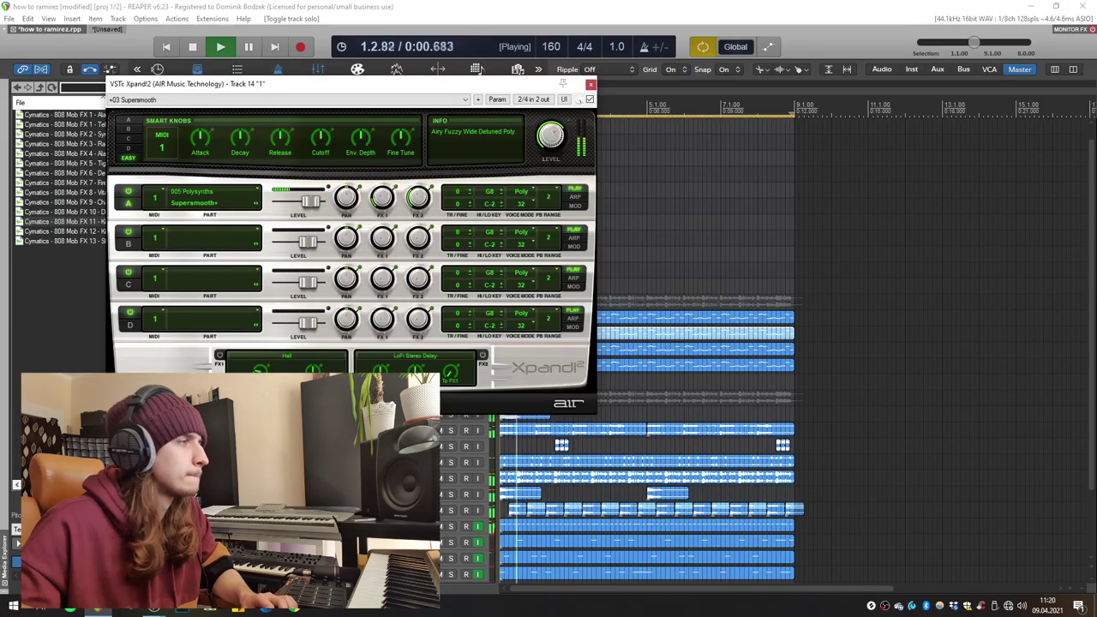
Browse the Xpand!2 presets on track 14 past +04 D Something Beauty and choose +21 Hollow Bells.
key(Down)
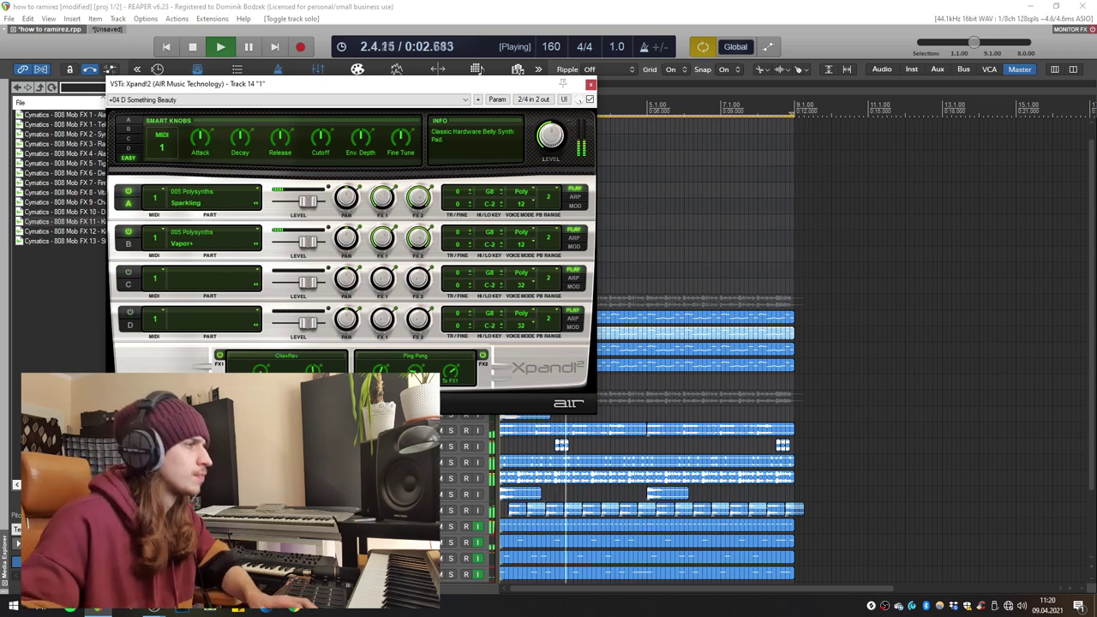
drag(310, 89, 293, 71)
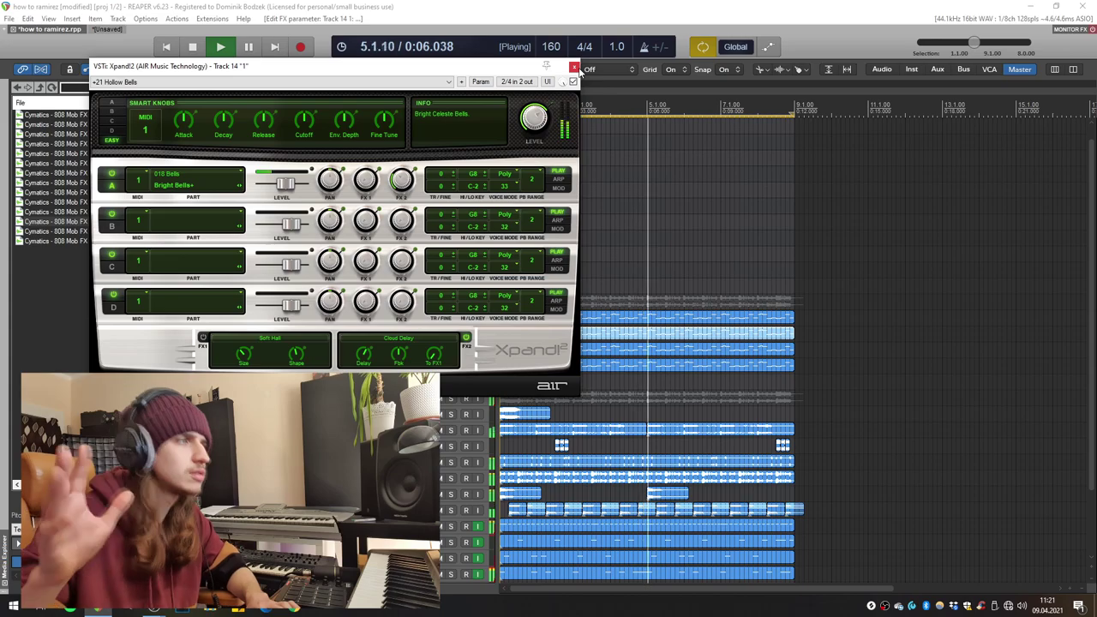
click(573, 66)
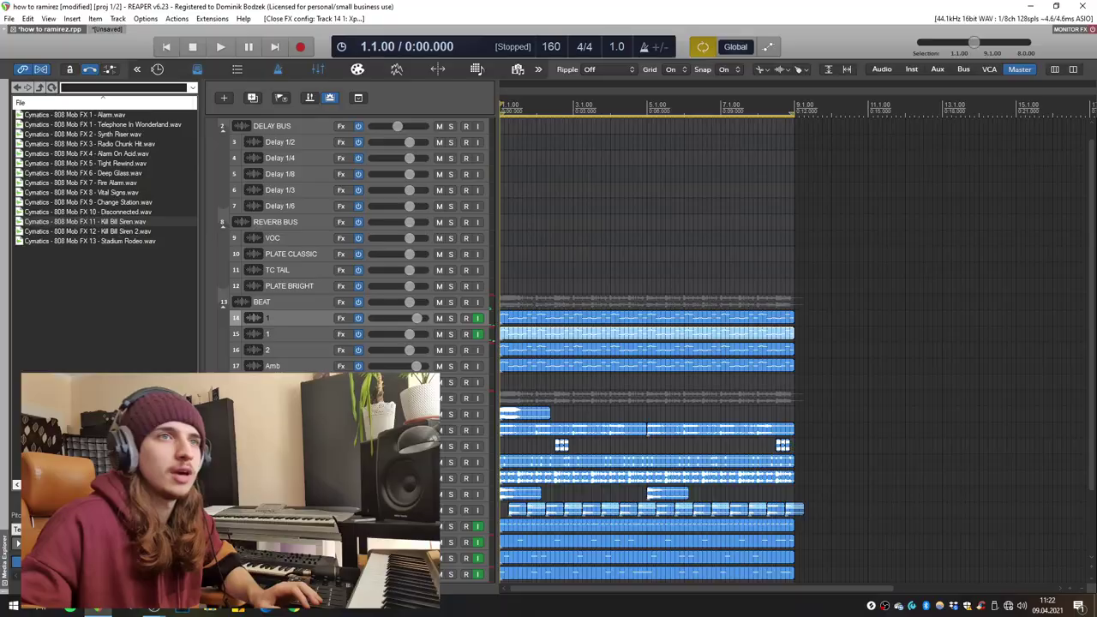
Add the HalfTime effect to track 14 "1" and lower its mix to 19% while auditioning it soloed.
text(fh)
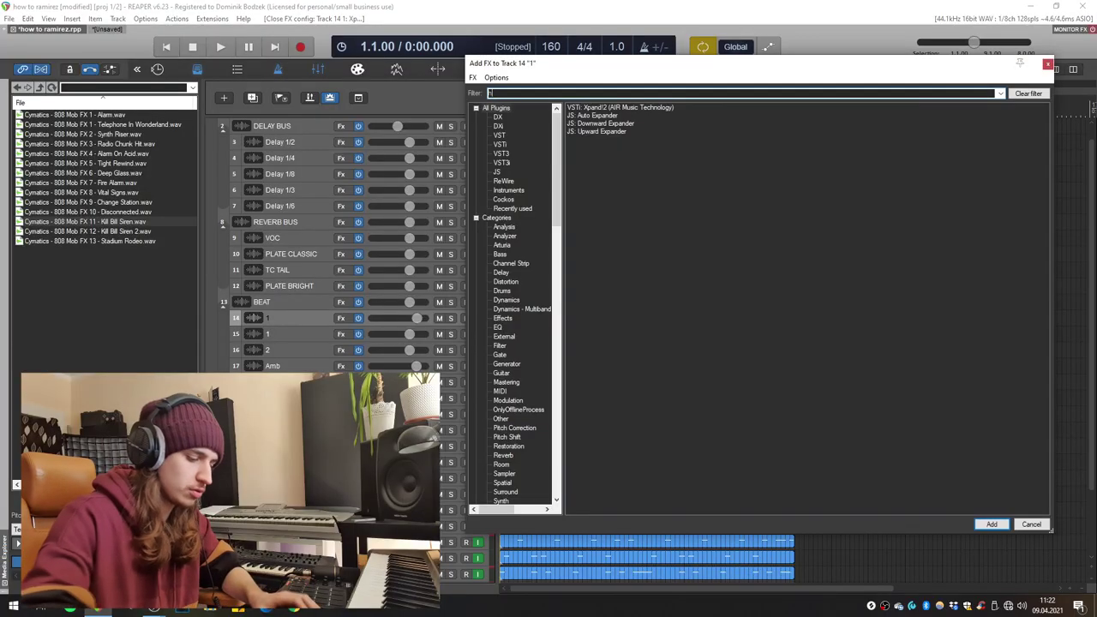
text(al)
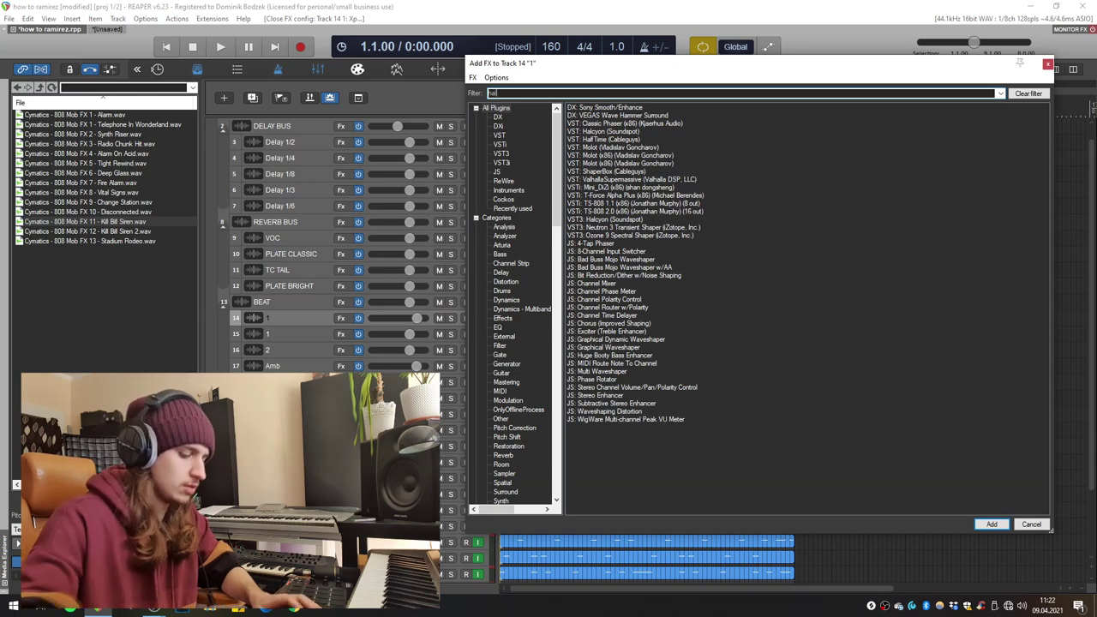
text(f)
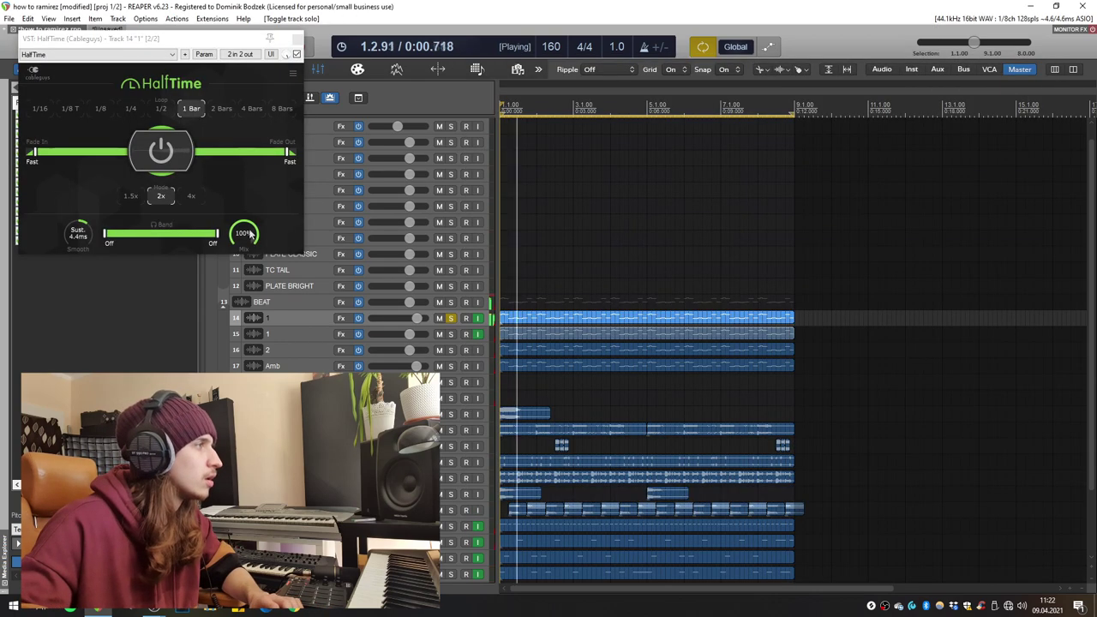
drag(250, 234, 250, 285)
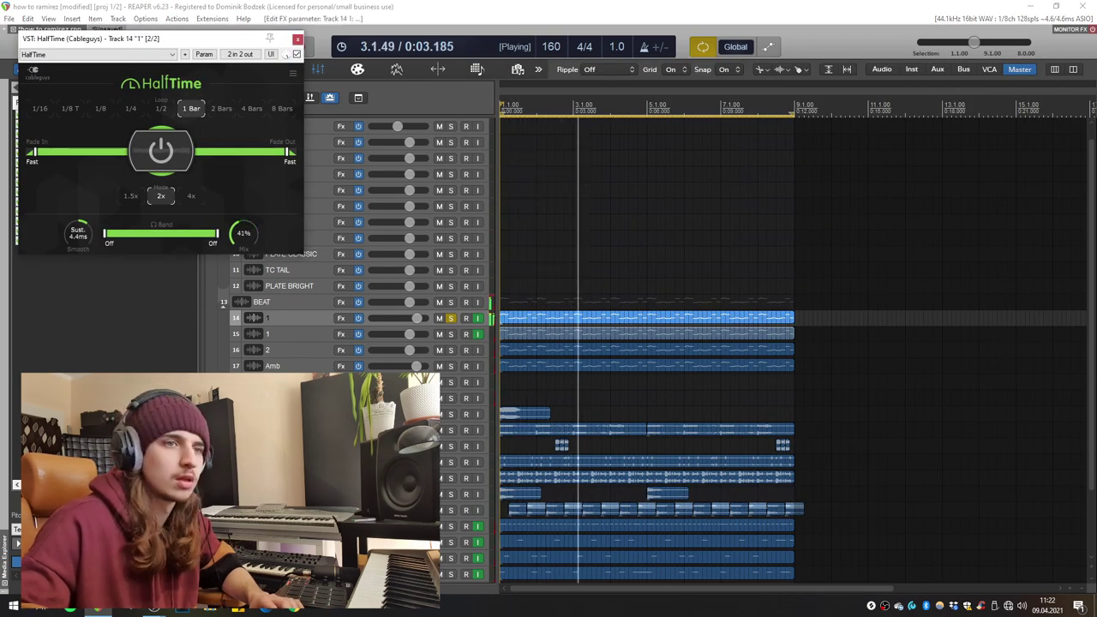
key(space)
Group the melody tracks under a new folder track named INSTR and move the HalfTime effect from BEAT to it.
key(ctrl+t)
click(294, 334)
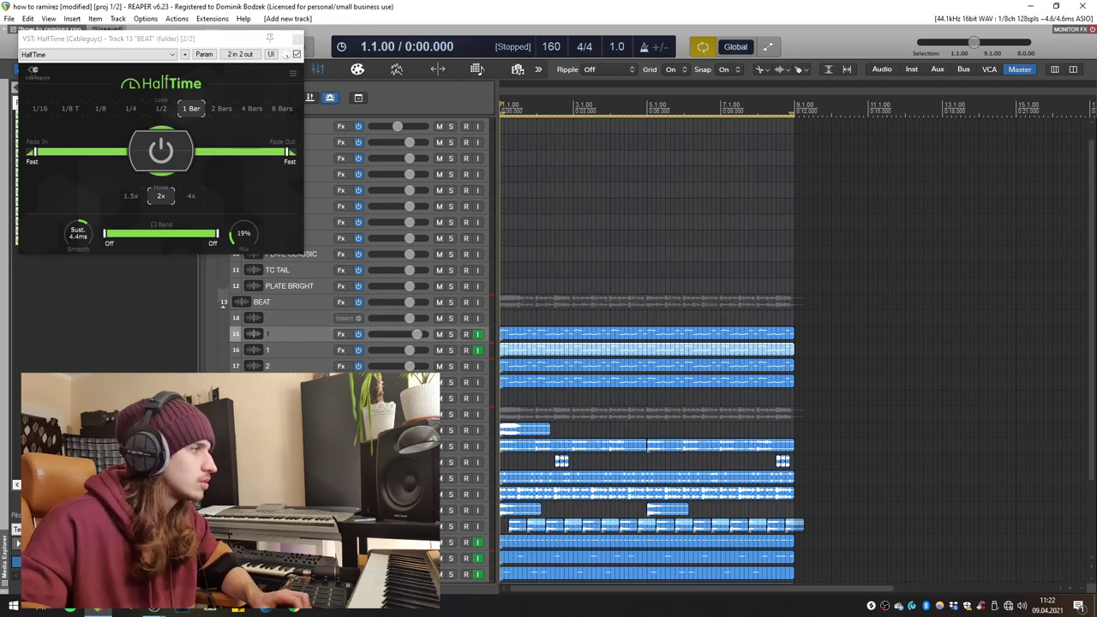
drag(309, 320, 309, 317)
double_click(309, 316)
key(Return)
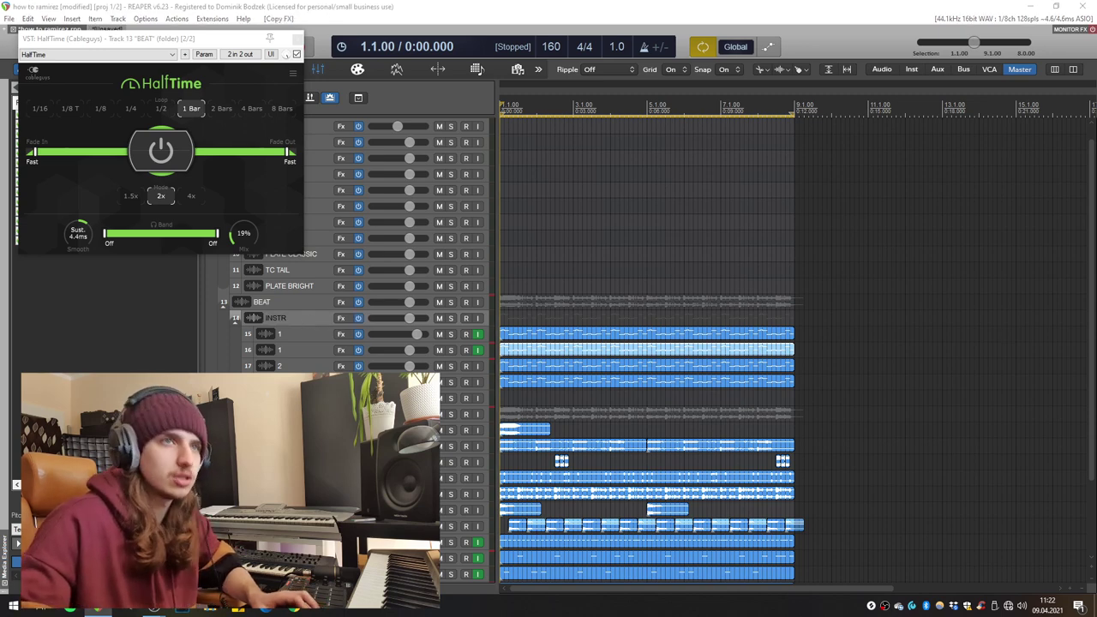
key(Delete)
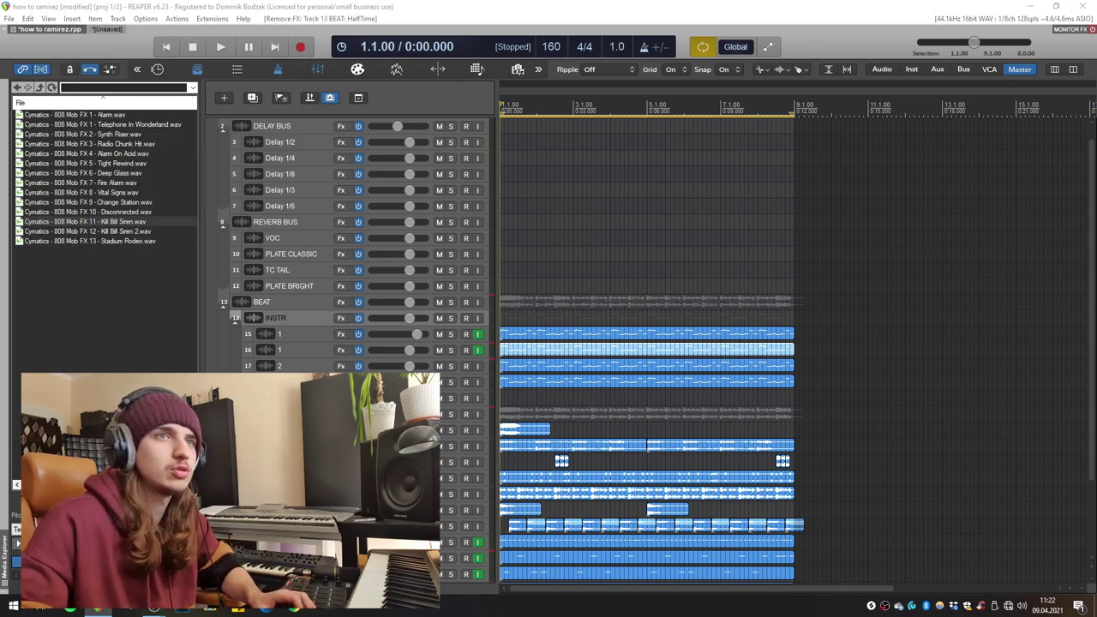
key(ctrl+v)
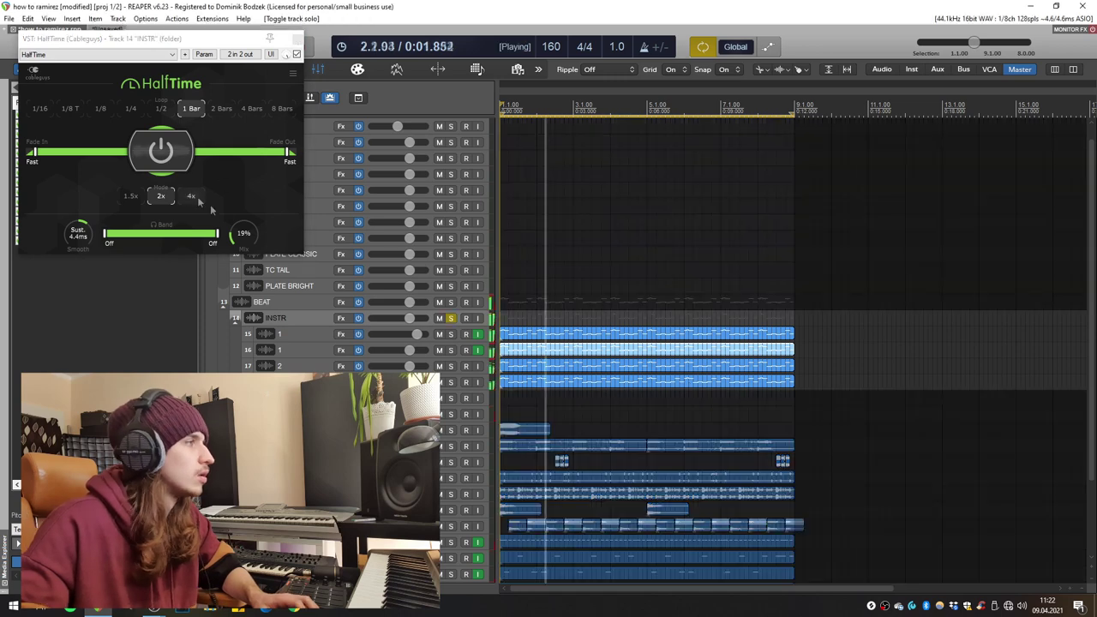
Audition HalfTime on INSTR at 100% mix, set its loop to 1/2, and reduce the mix.
drag(243, 233, 243, 206)
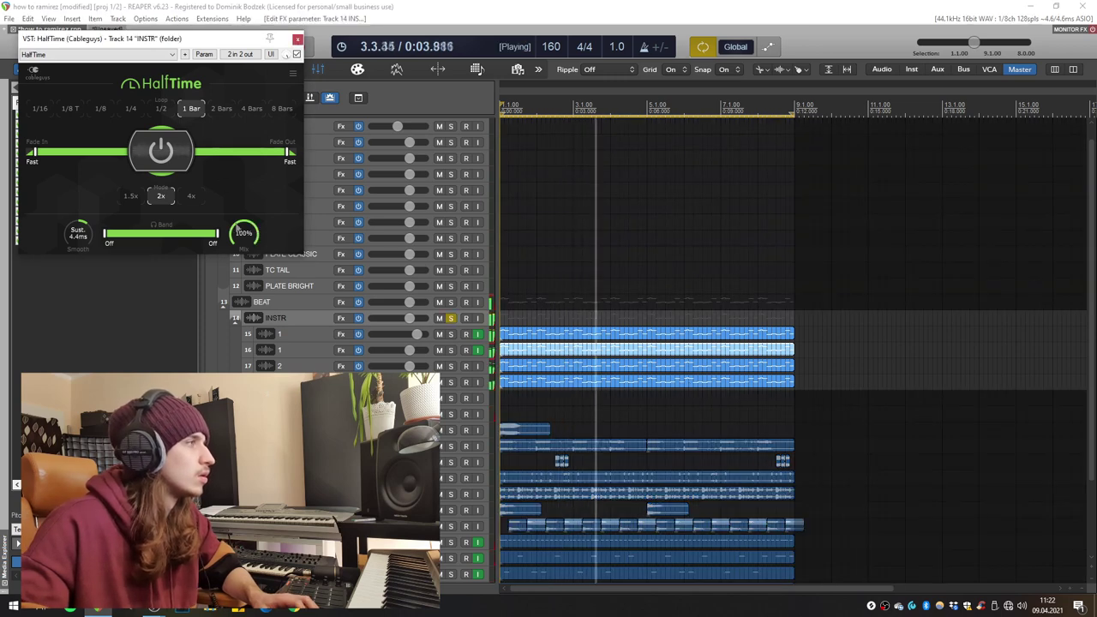
click(162, 109)
click(133, 109)
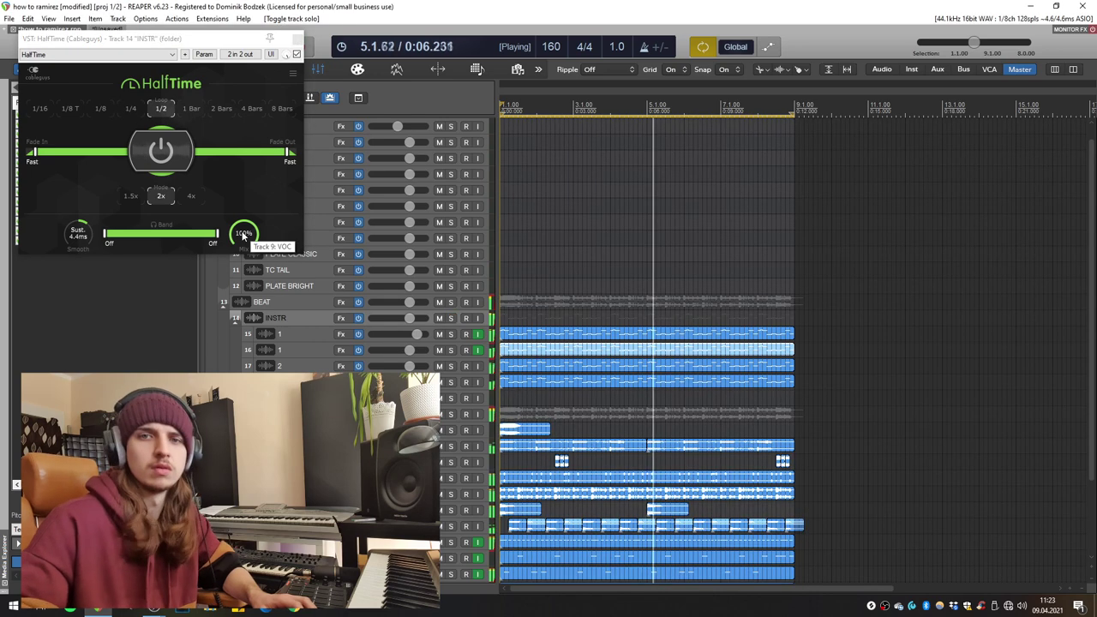
click(245, 234)
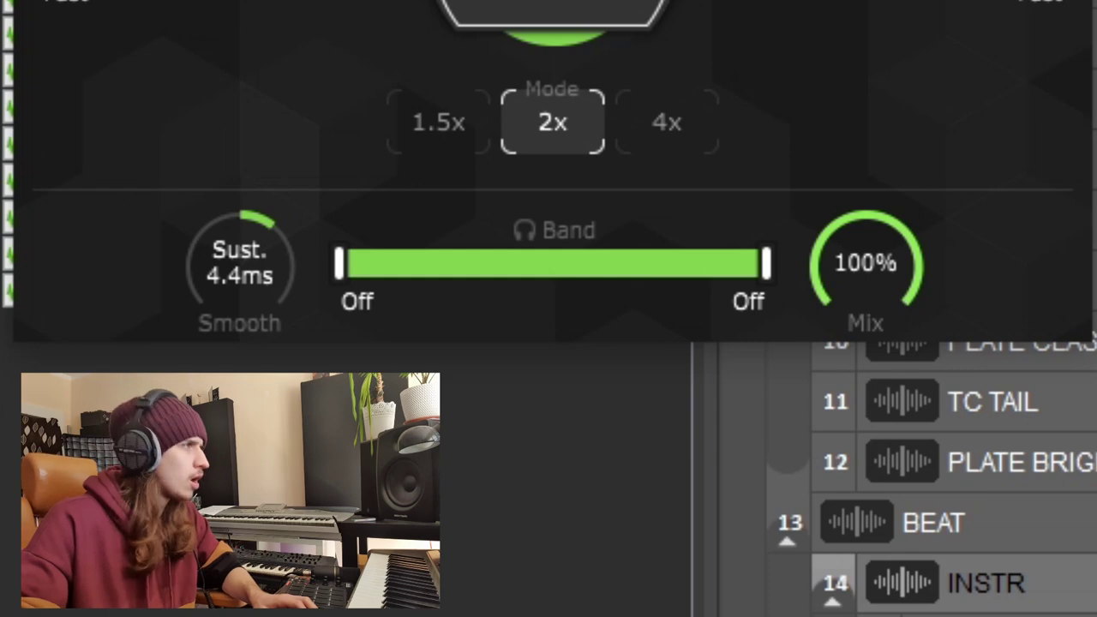
drag(864, 264, 864, 334)
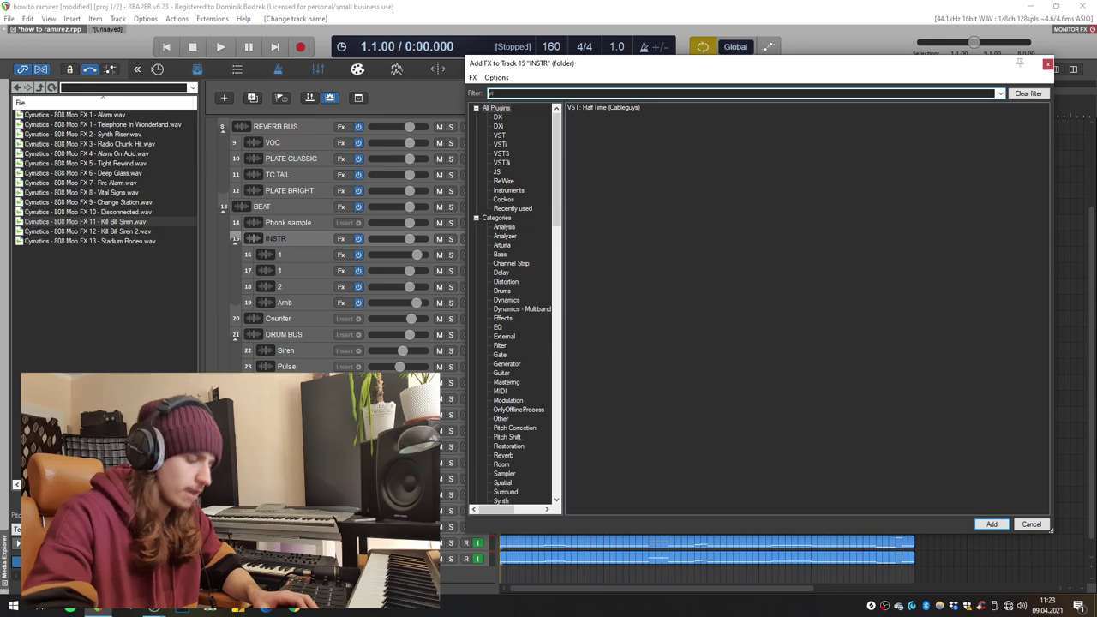
Add iZotope Vinyl to the INSTR folder track, solo the track, and adjust the plug-in's year and warp depth.
text(n)
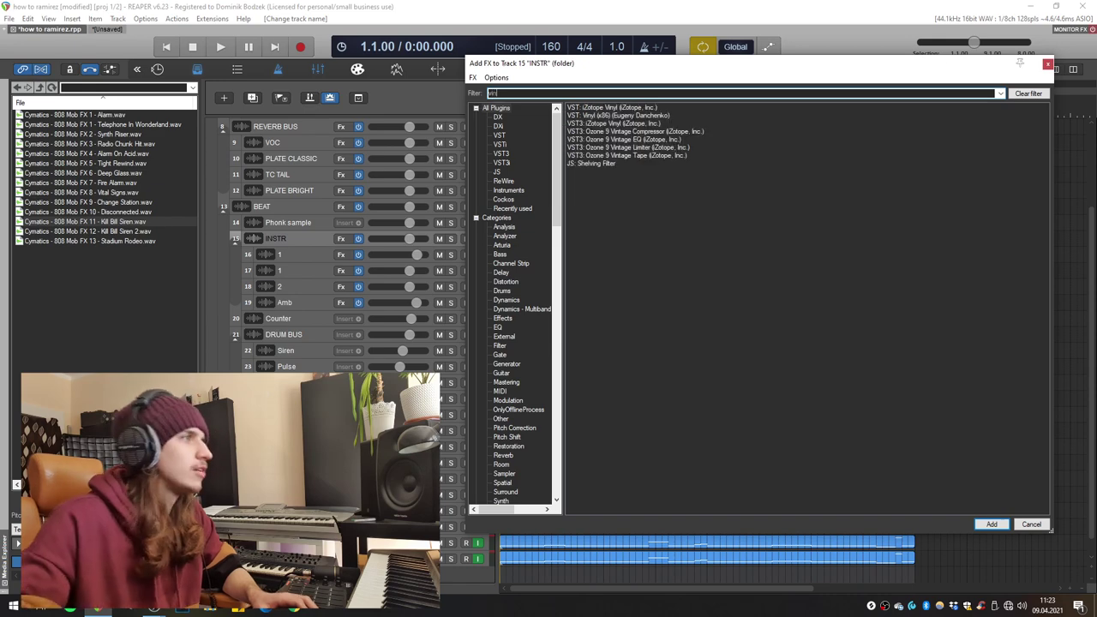
double_click(641, 106)
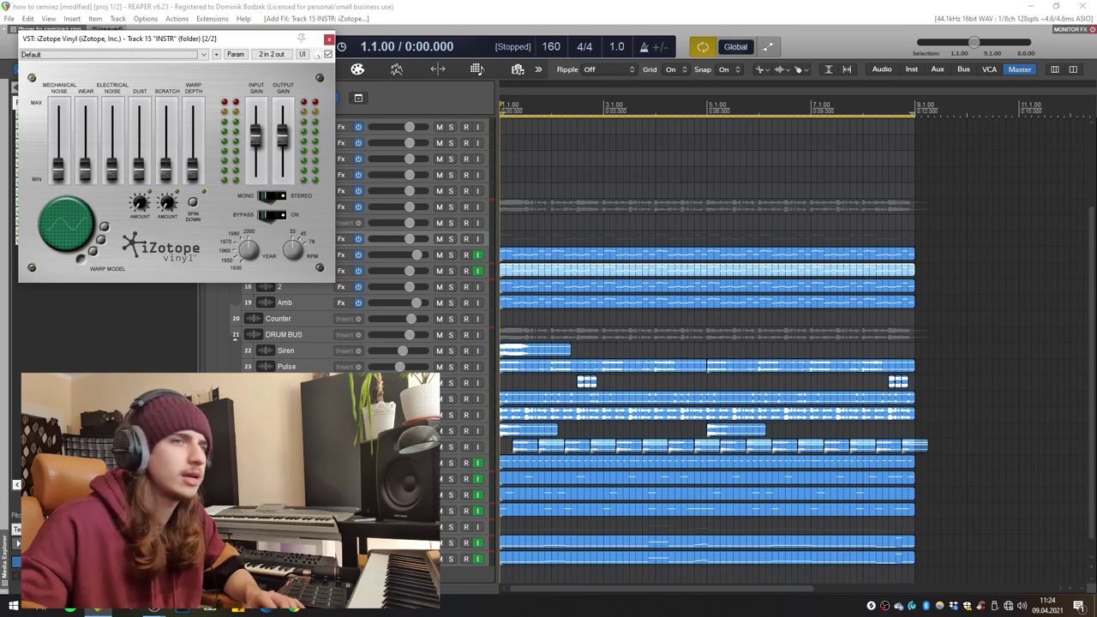
click(450, 239)
drag(255, 253, 255, 259)
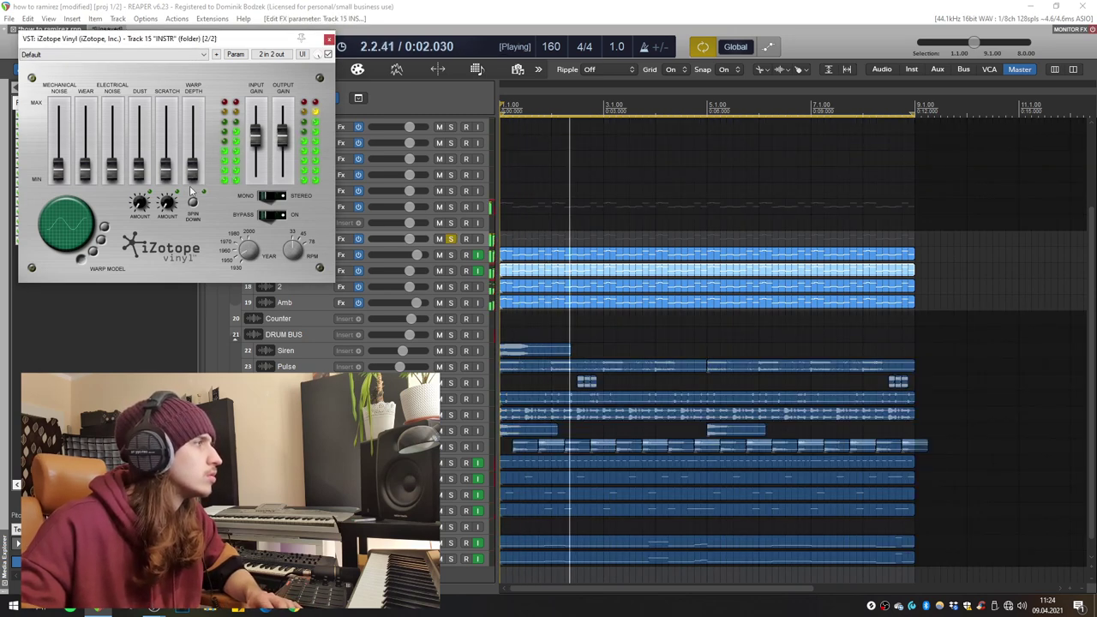
mouse_move(195, 144)
drag(193, 178, 194, 174)
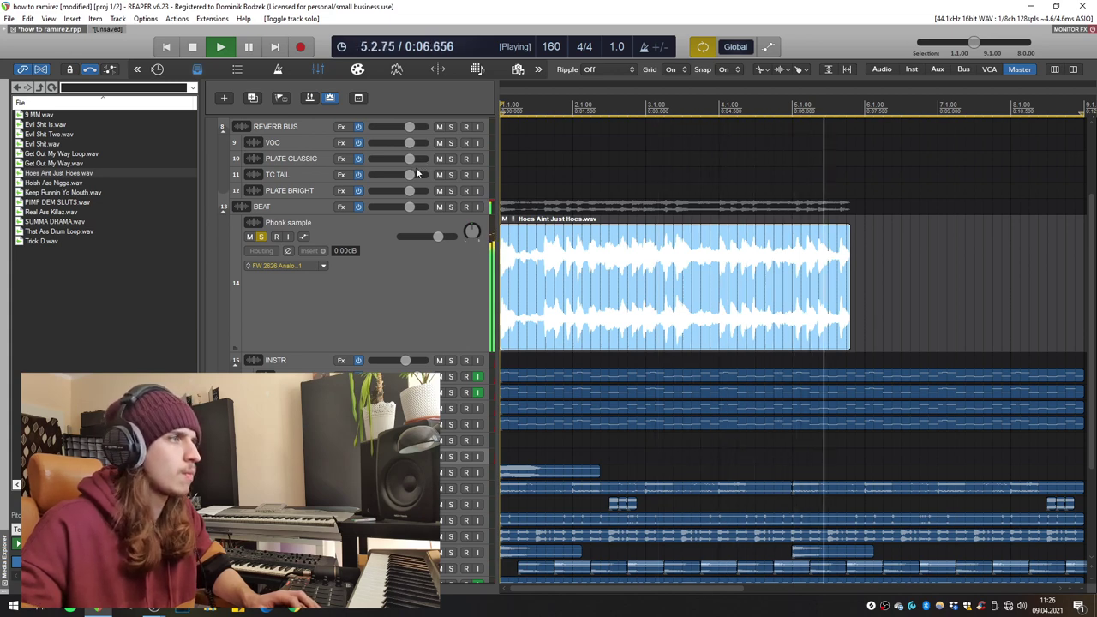
Time-stretch the Phonk sample clip to end at bar 5 and paste a copy of it from there to bar 9.
key(space)
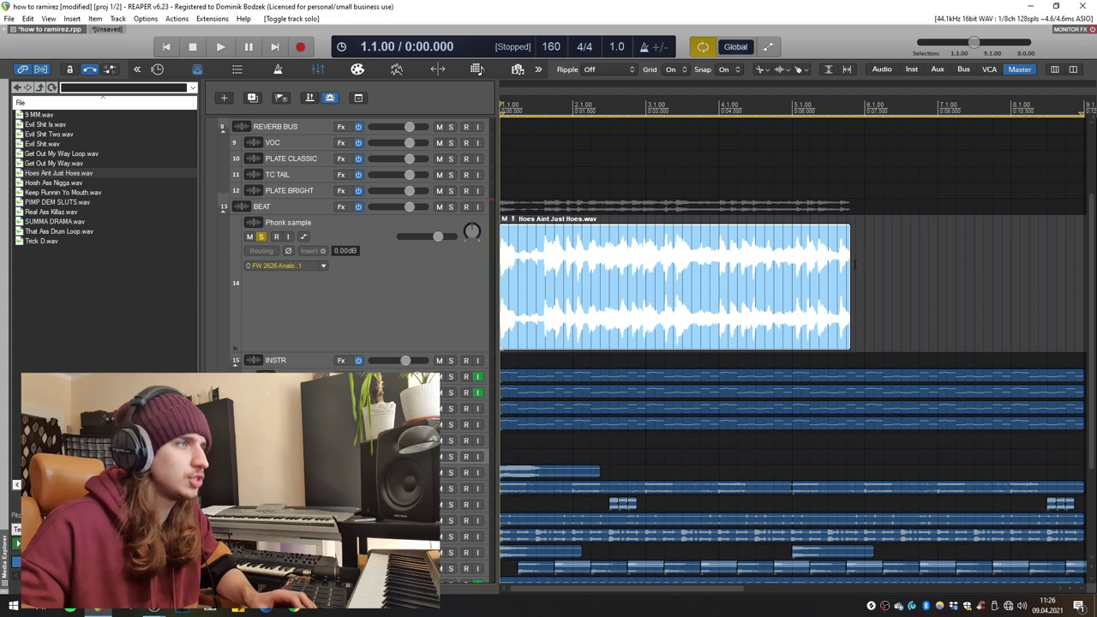
drag(845, 260, 792, 260)
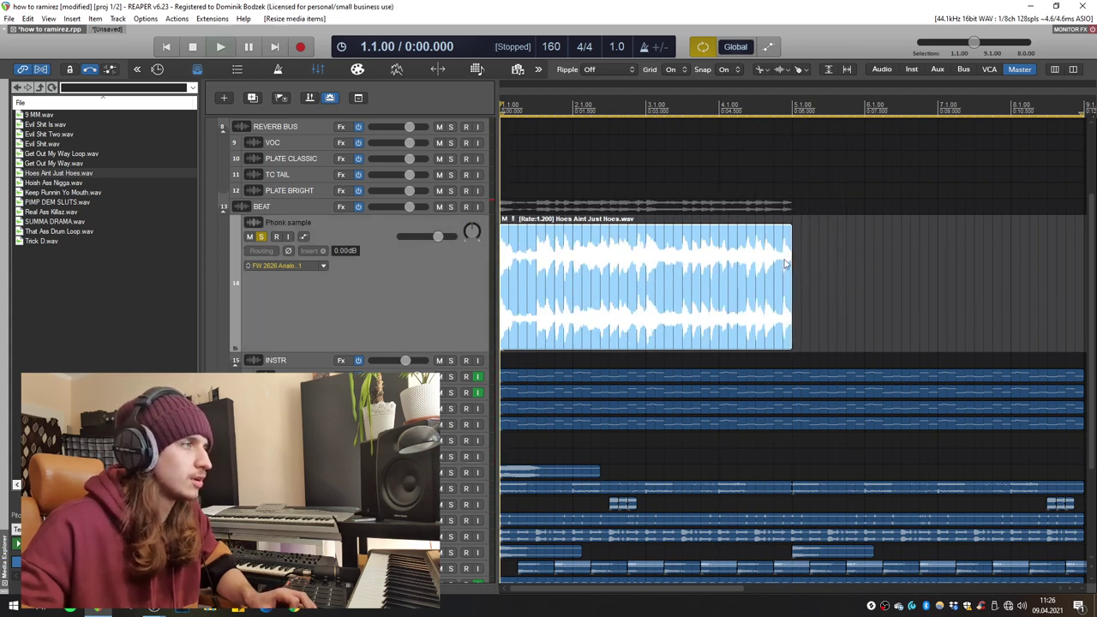
key(space)
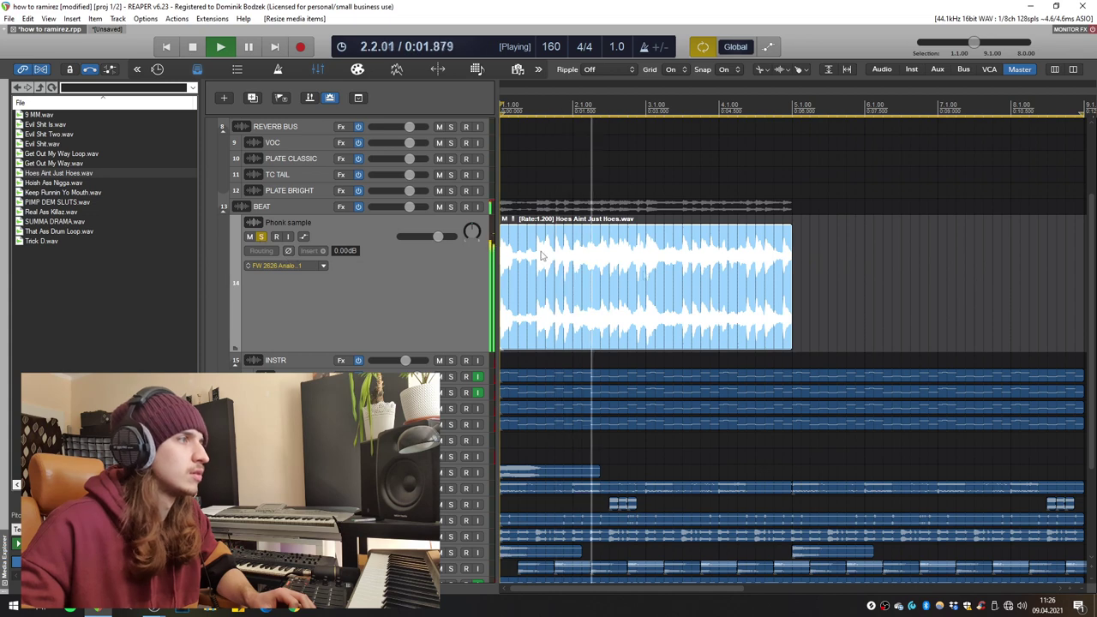
scroll(698, 297, down, 2)
key(ctrl+c)
key(ctrl+v)
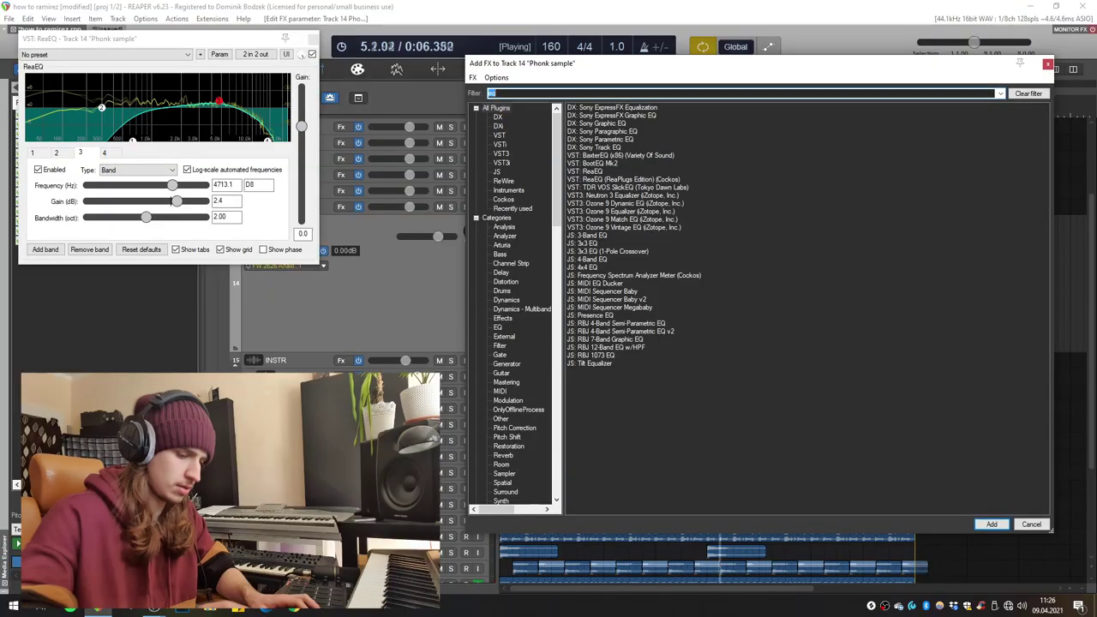
Add JS Paranoia Mangler and Classic Chorus to the Phonk sample track, adjust the chorus mix, and unsolo the track.
text(paranoia)
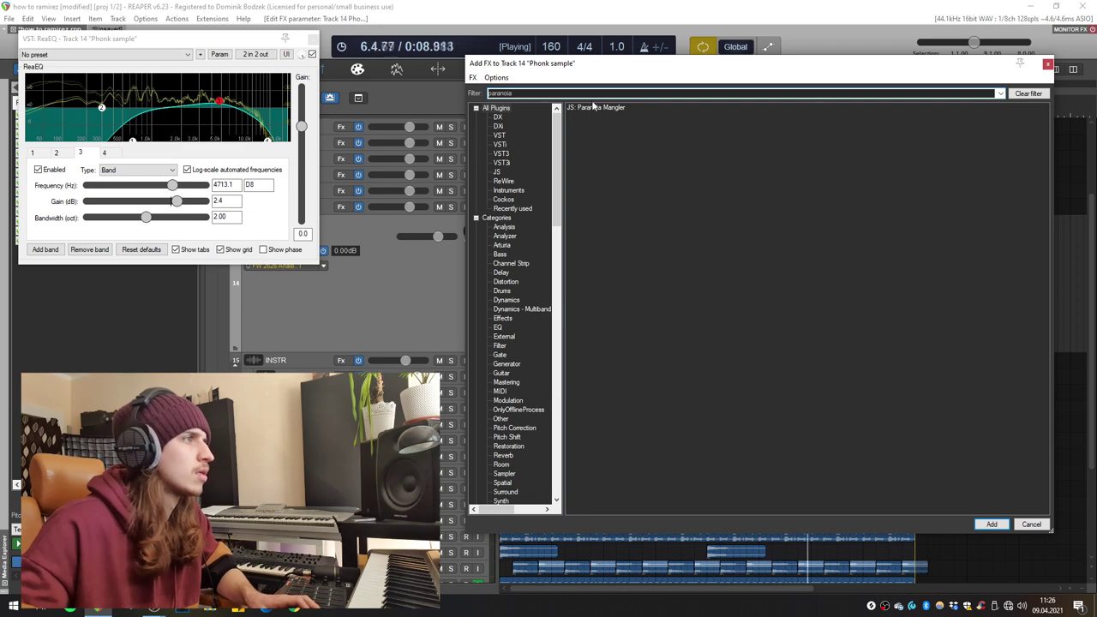
double_click(594, 107)
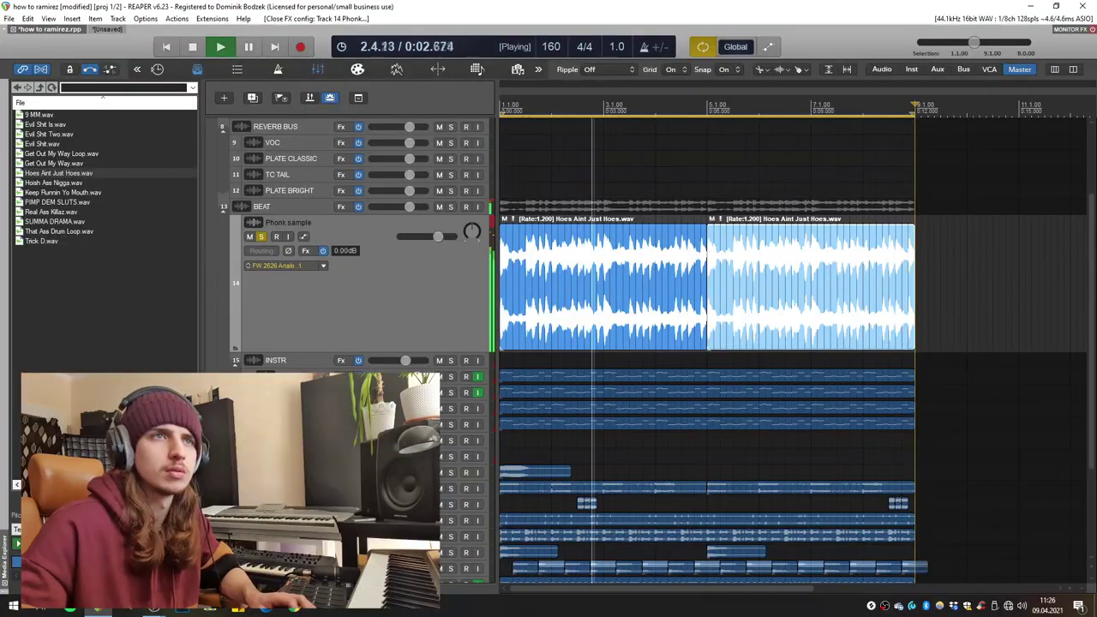
text(fc)
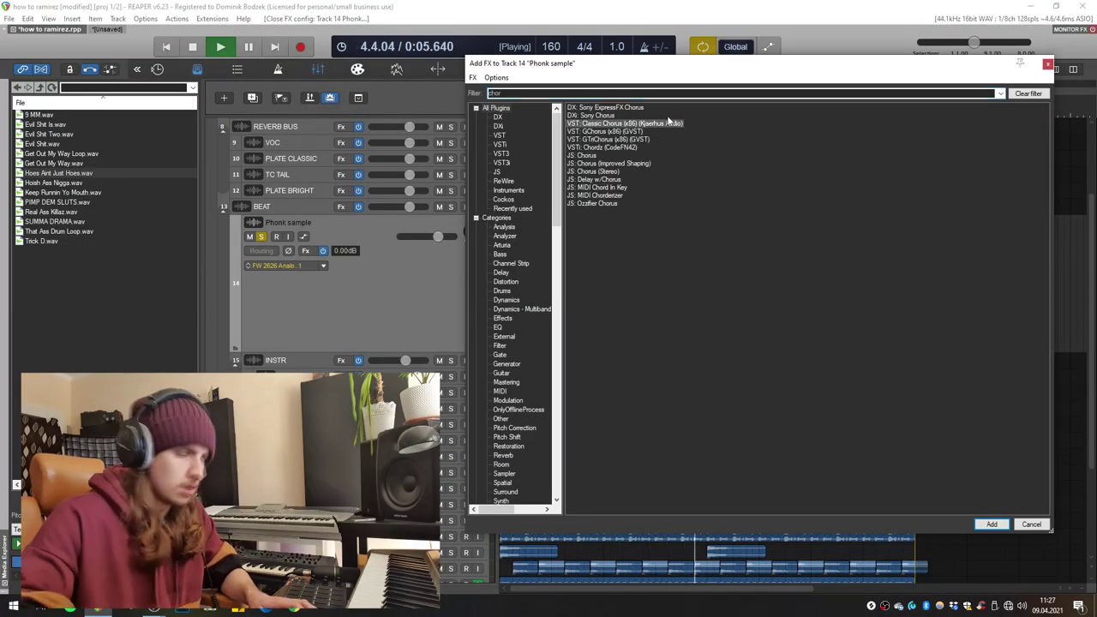
double_click(624, 122)
drag(357, 193, 355, 208)
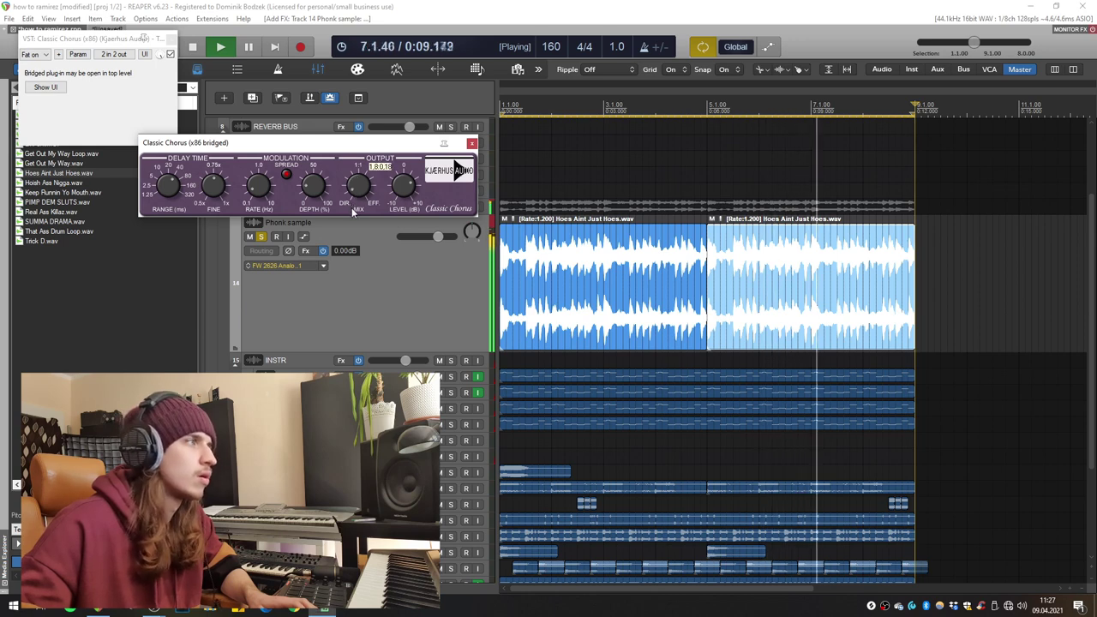
click(471, 143)
click(171, 39)
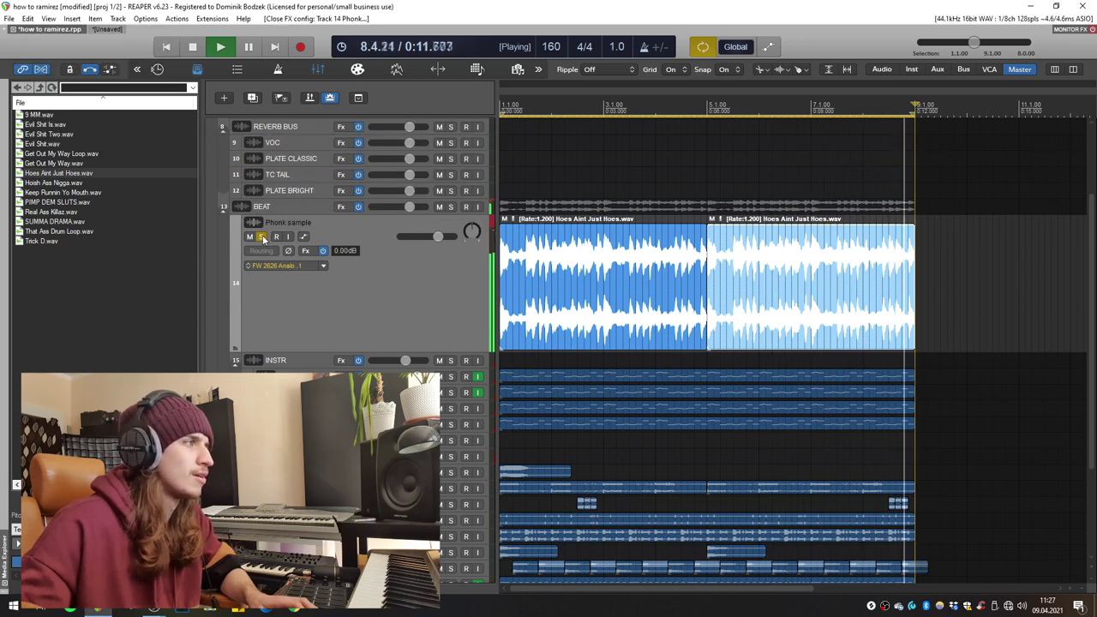
click(261, 237)
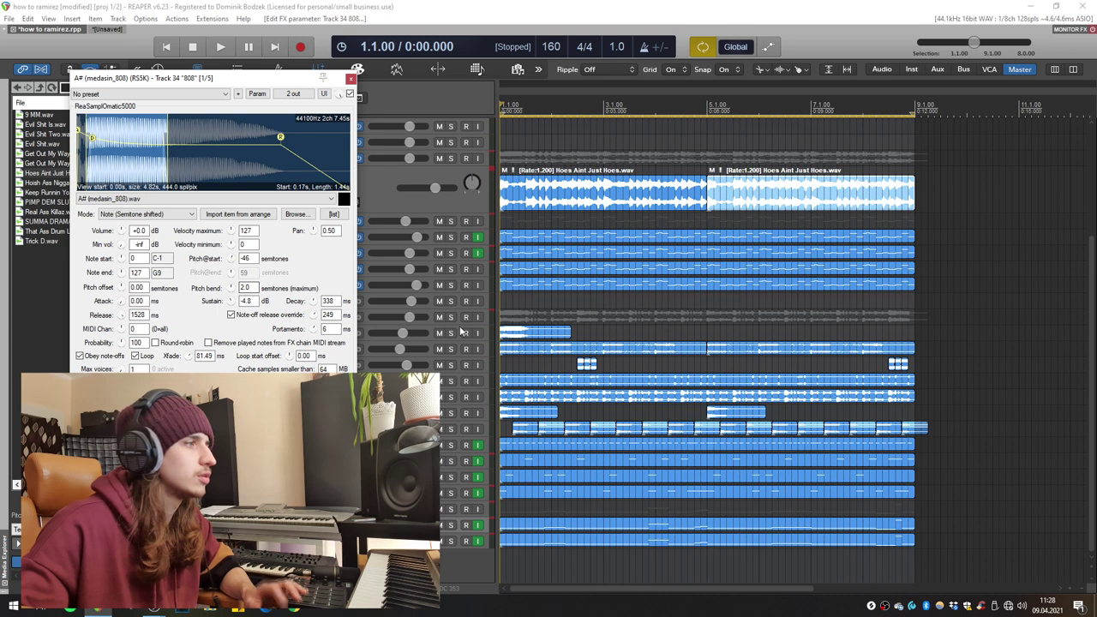
Close the equalizer on the INSTR track, play back the whole beat and save the project.
key(space)
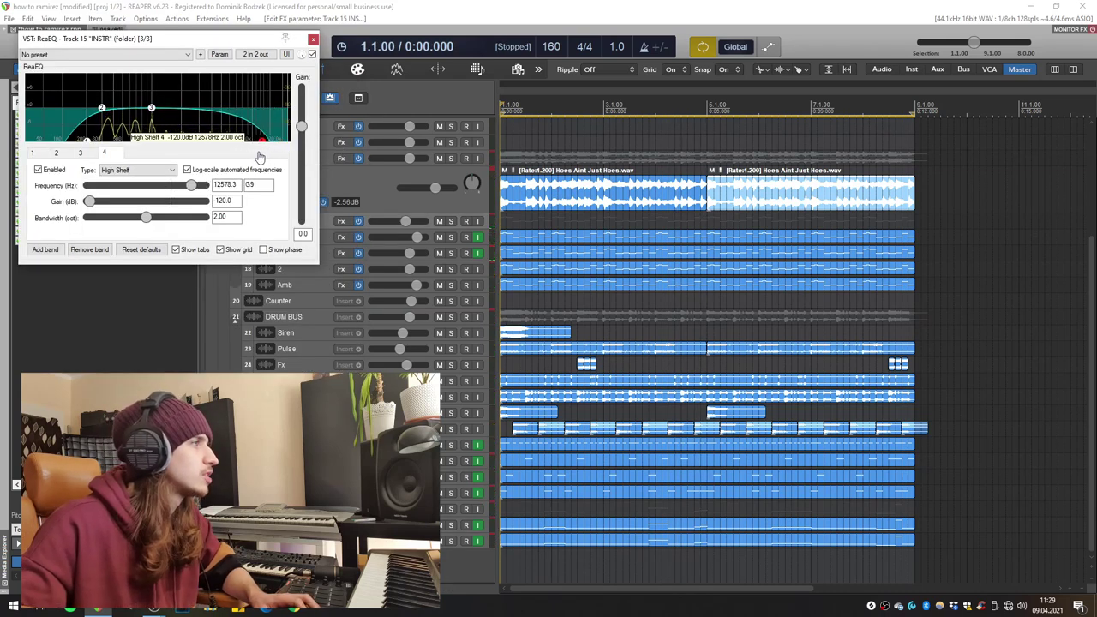
click(313, 39)
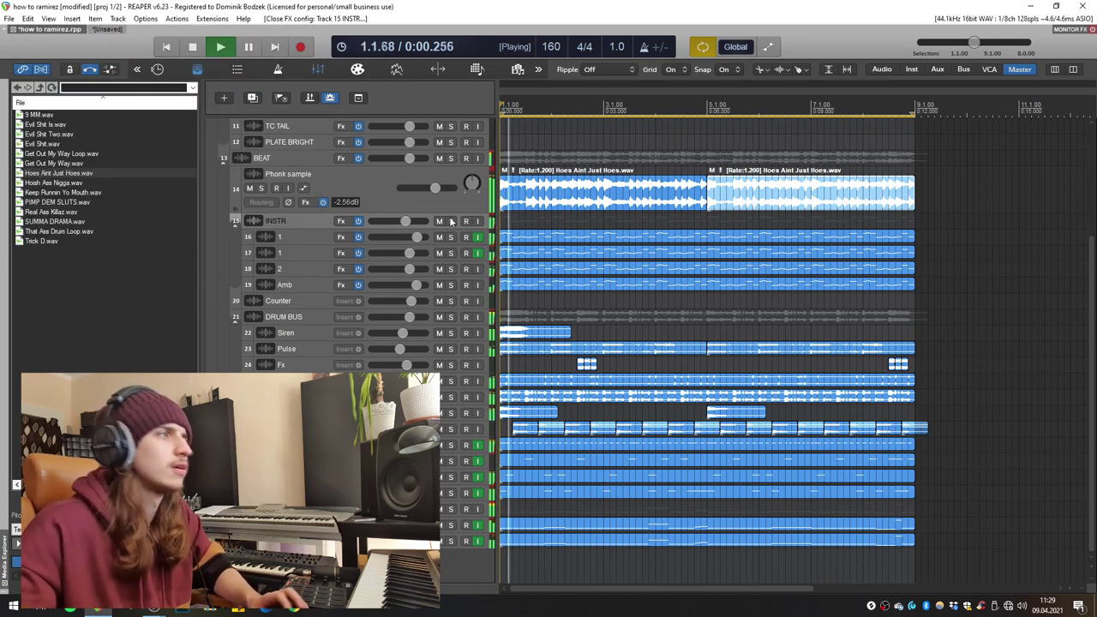
key(ctrl+s)
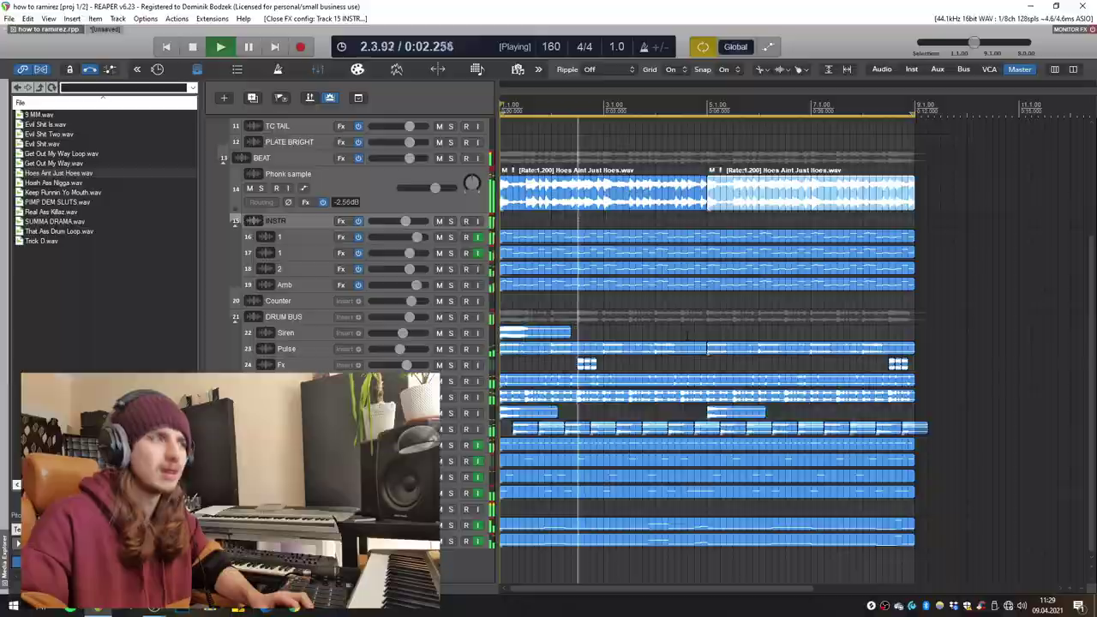